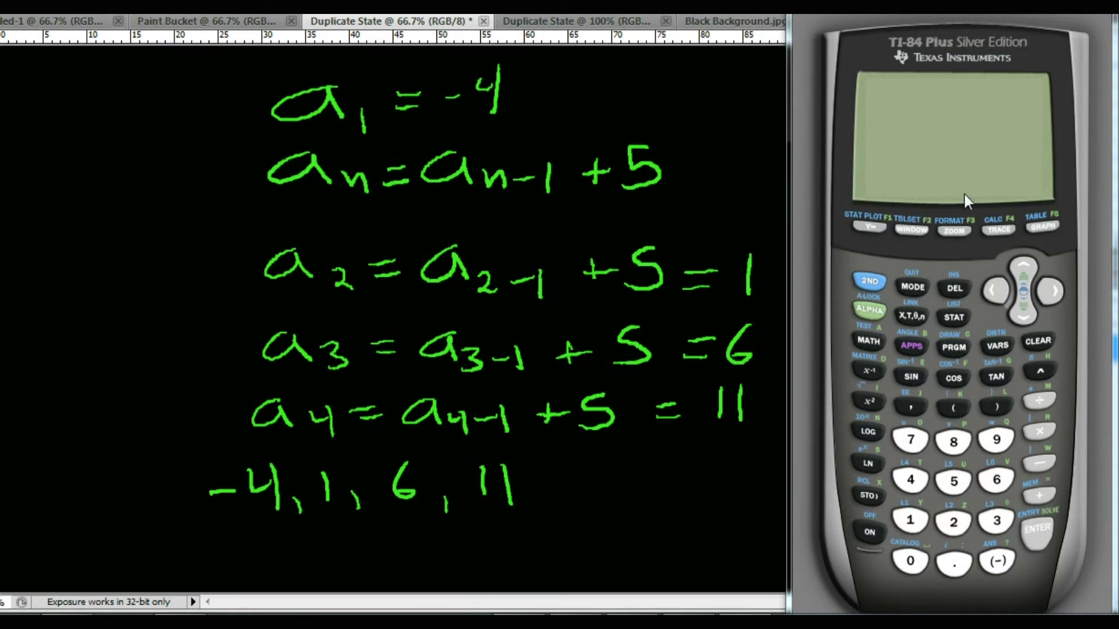
Turn on the TI-84, switch it to SEQ graphing mode and open the sequence editor.
left_click(873, 530)
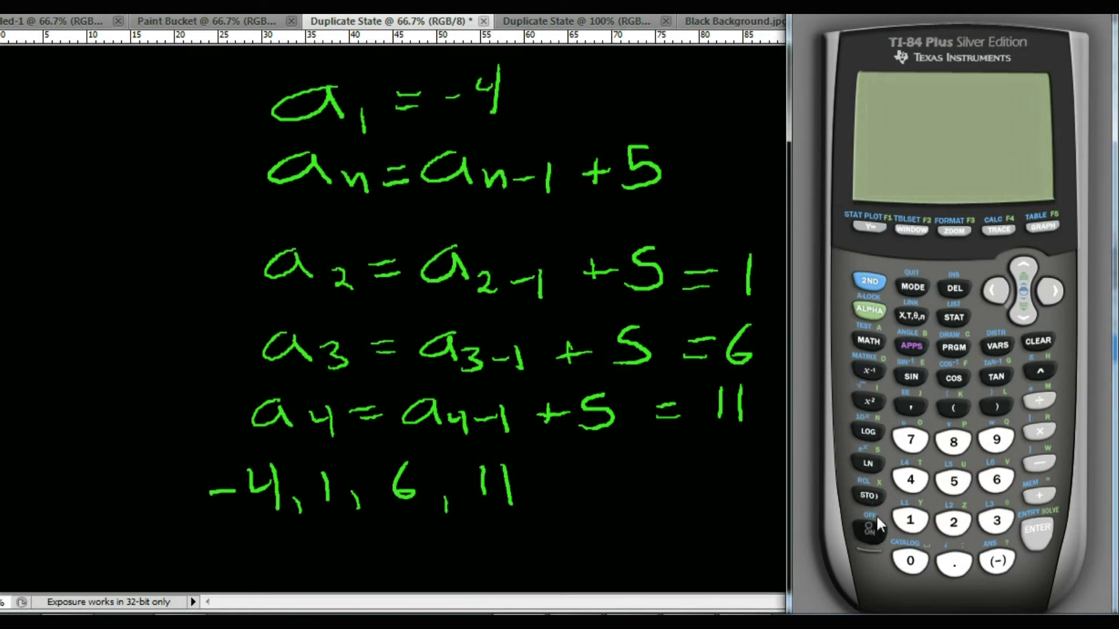
left_click(913, 285)
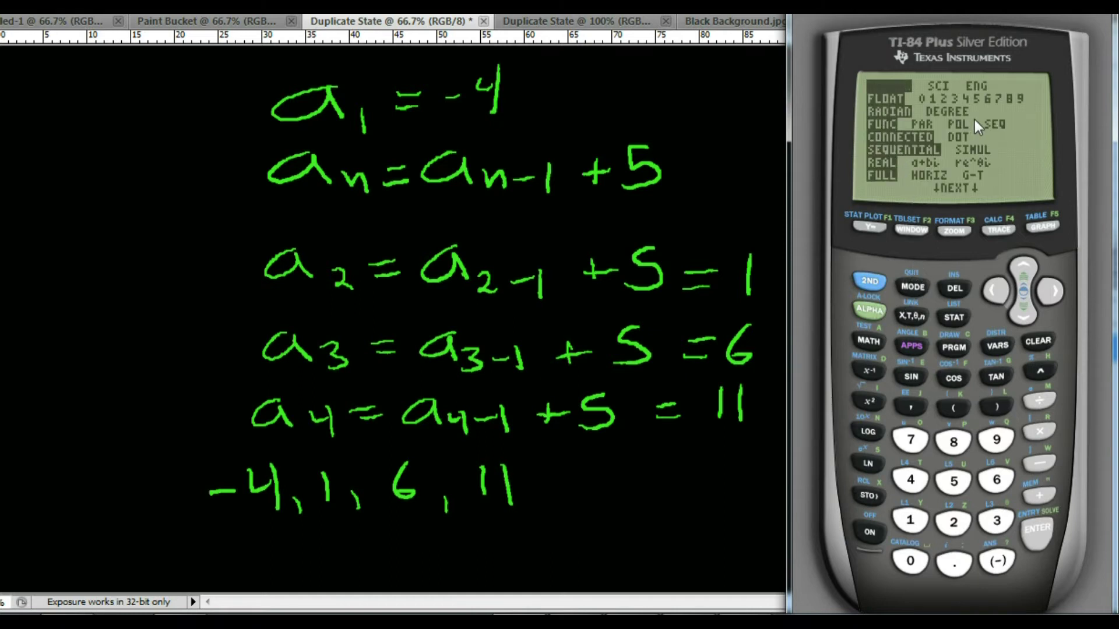
left_click(1026, 313)
left_click(1026, 313)
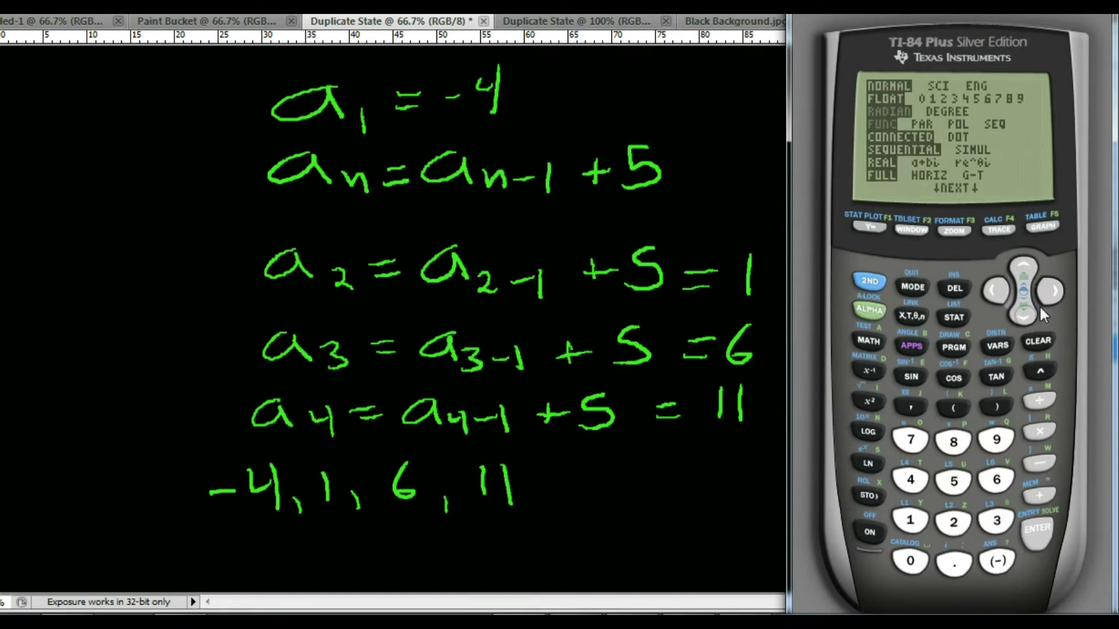
left_click(1026, 313)
left_click(1057, 297)
left_click(1057, 297)
left_click(1057, 298)
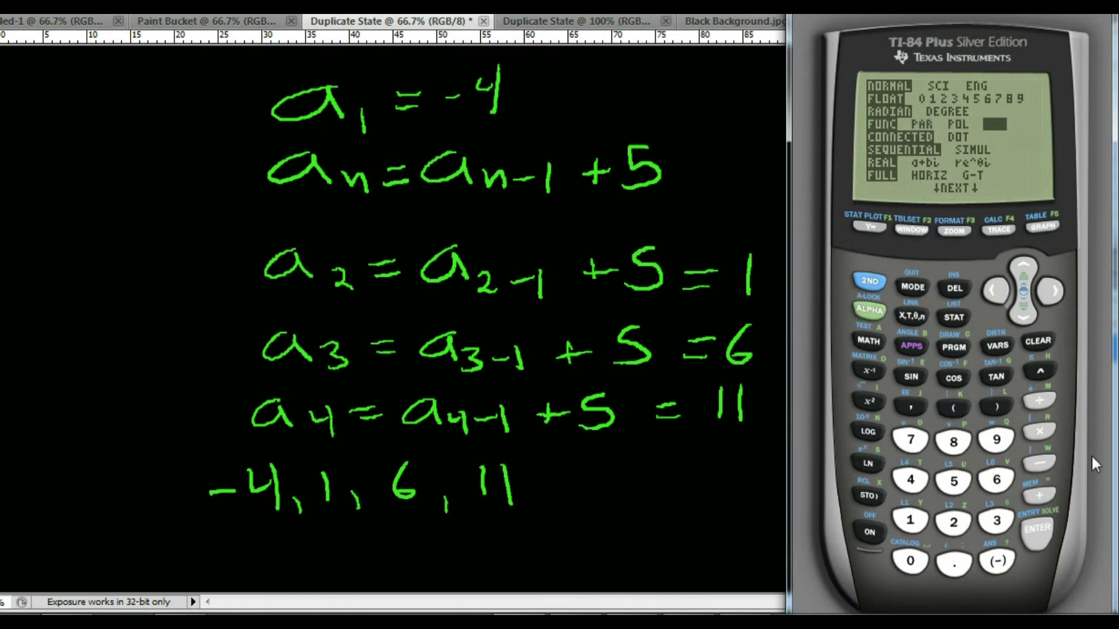
left_click(1042, 528)
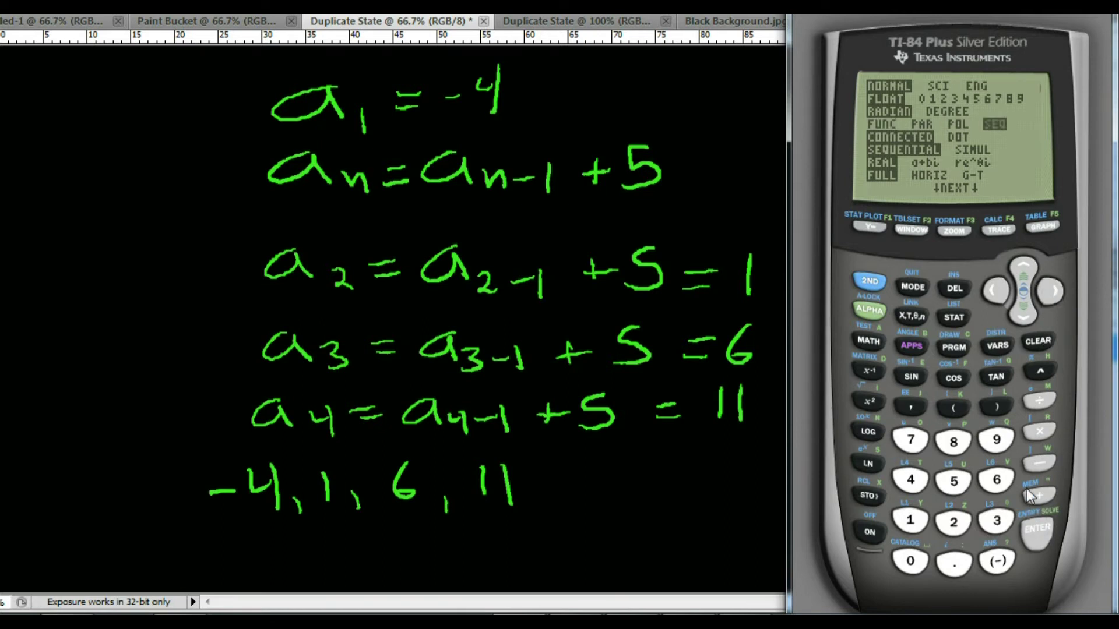
left_click(872, 229)
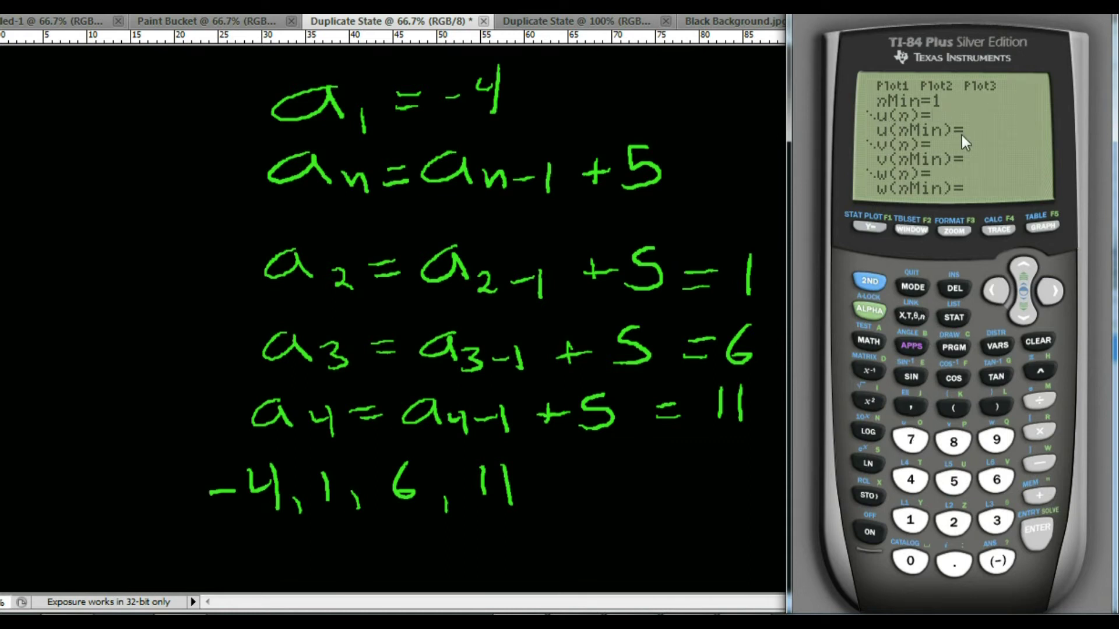
Enter the sequence formula u(n)=u(n-1)+5.
left_click(871, 281)
left_click(912, 442)
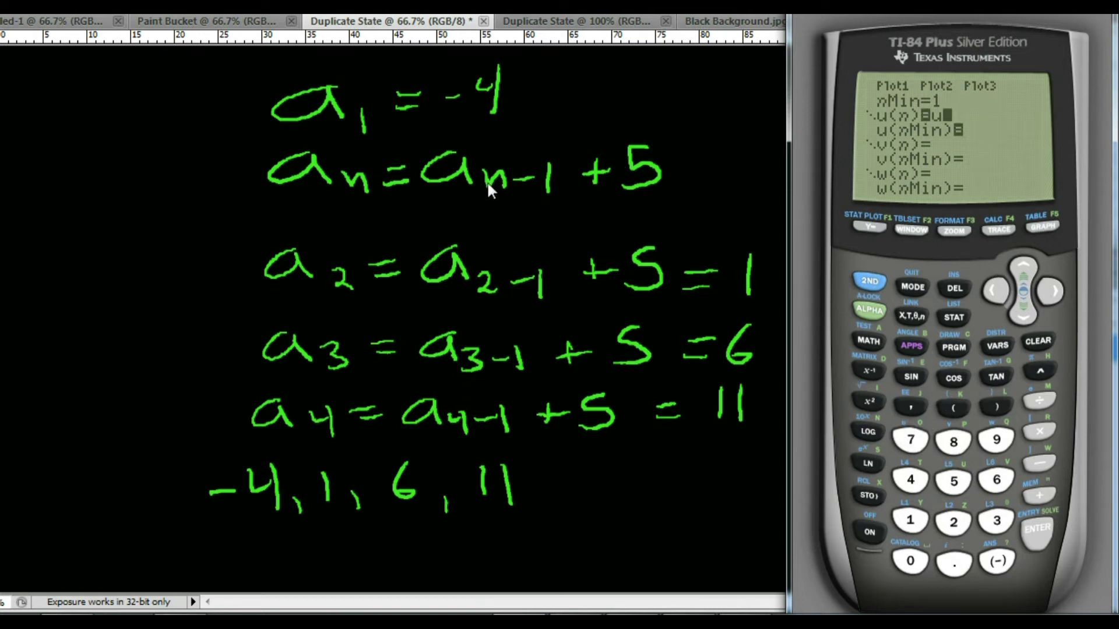
left_click(952, 406)
left_click(910, 317)
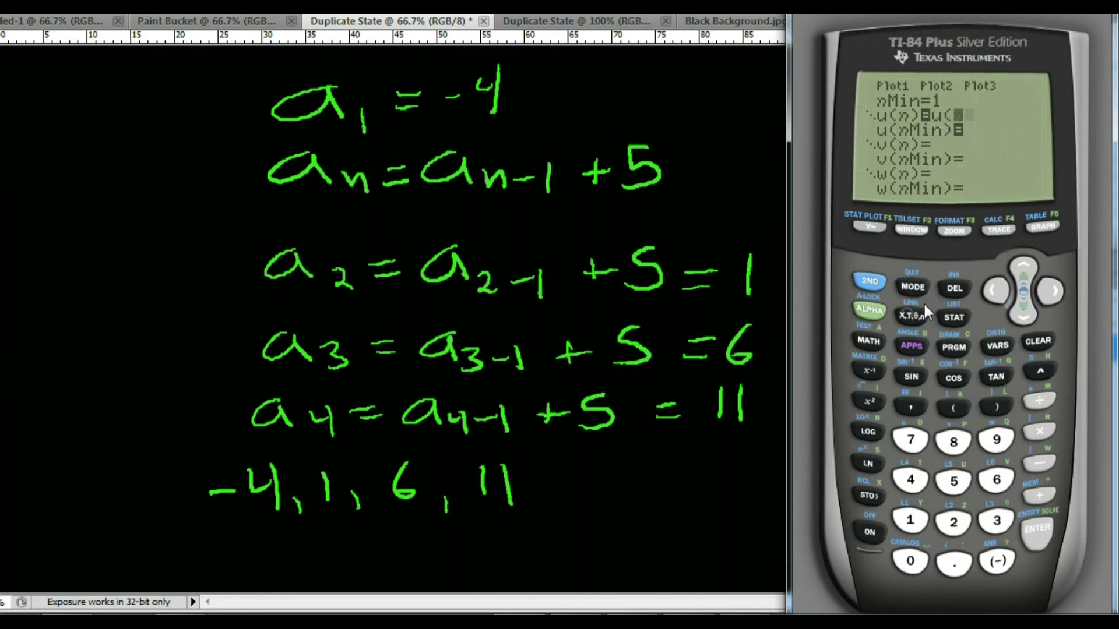
left_click(1044, 464)
left_click(910, 520)
left_click(996, 407)
left_click(1037, 496)
left_click(954, 482)
Set u(nMin) to -4 and display the sequence table.
left_click(996, 562)
left_click(910, 480)
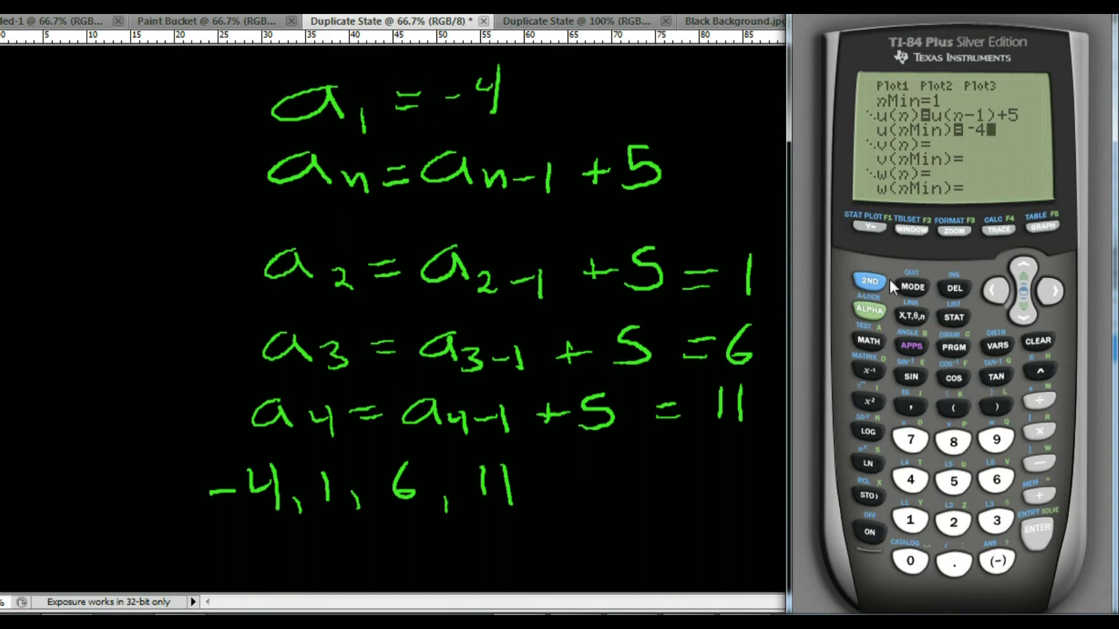
left_click(871, 281)
left_click(1030, 225)
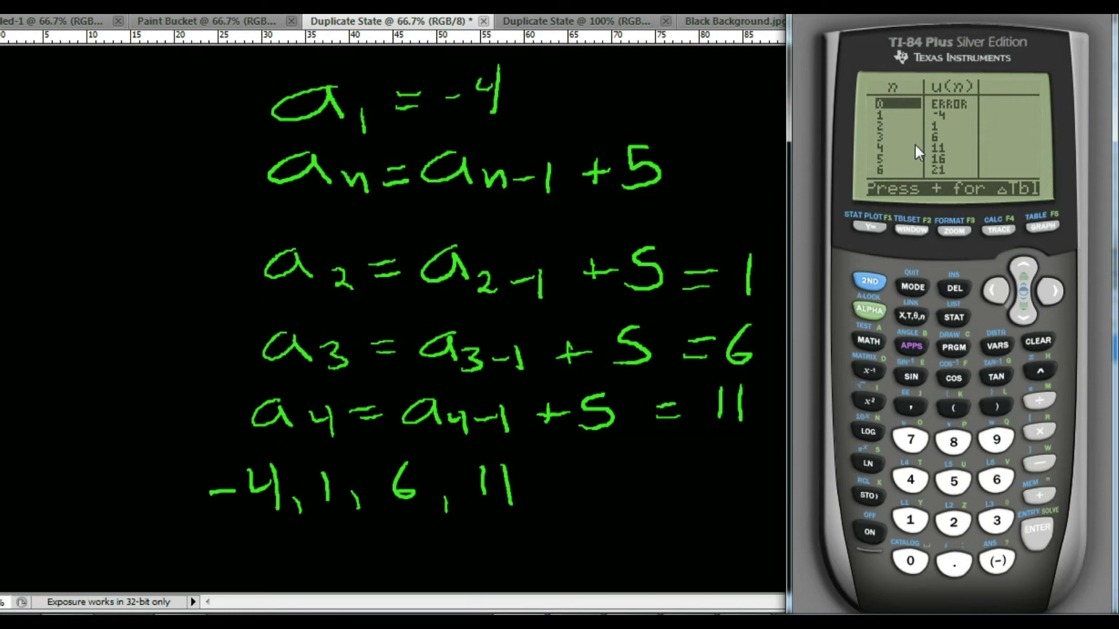
Scroll the sequence table up to earlier n values.
left_click(1025, 275)
left_click(1025, 275)
left_click(1025, 275)
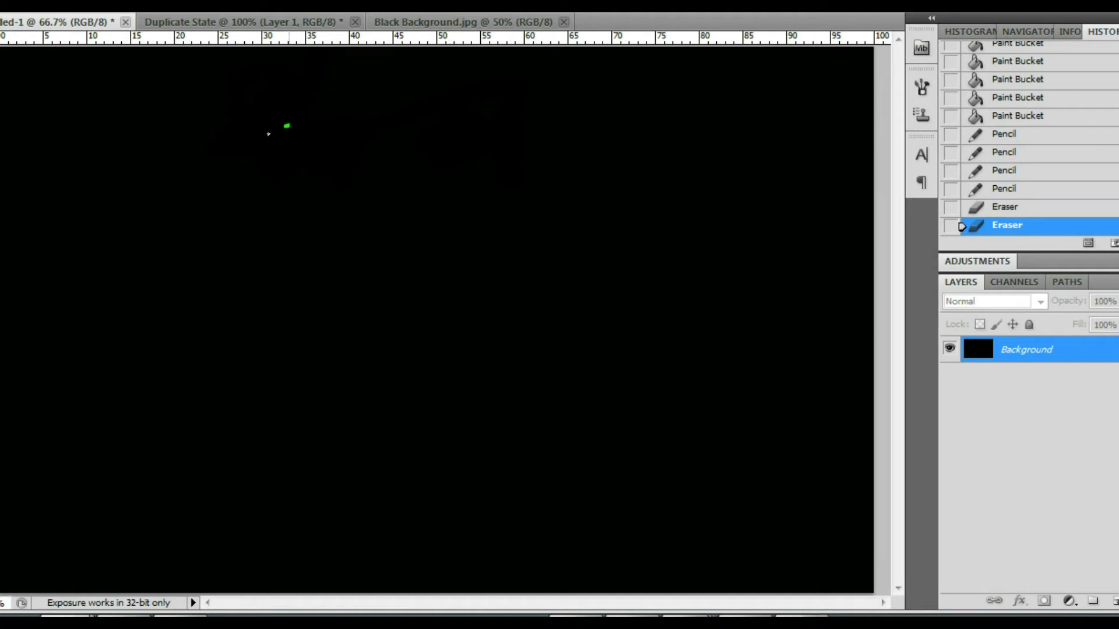
Sketch a₀ and a₁ in green, then bring up the ball-bounce problem document.
mouse_move(269, 134)
left_mouse_down()
mouse_move(285, 129)
mouse_move(294, 162)
mouse_move(320, 151)
left_mouse_up()
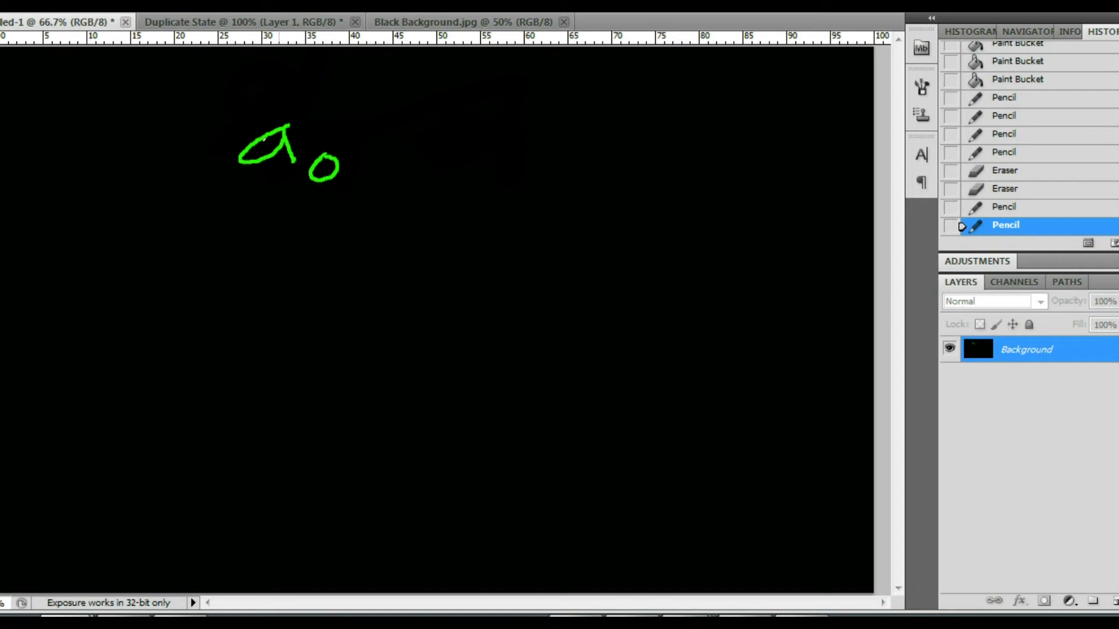
mouse_move(449, 134)
left_mouse_down()
mouse_move(405, 147)
mouse_move(444, 142)
mouse_move(447, 158)
mouse_move(476, 174)
left_mouse_up()
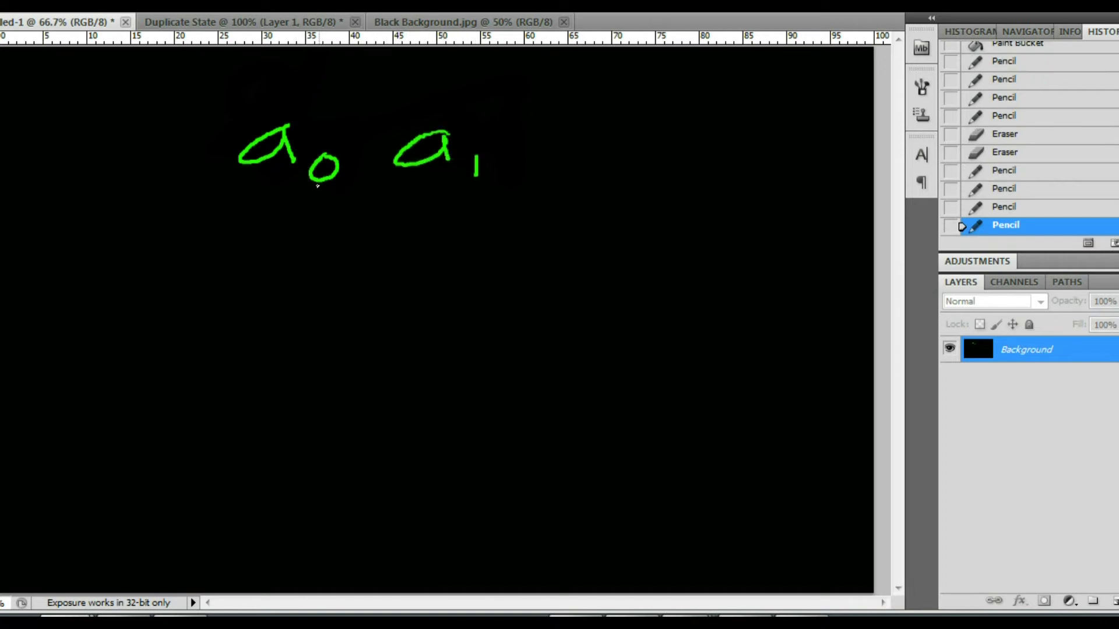
left_click(263, 20)
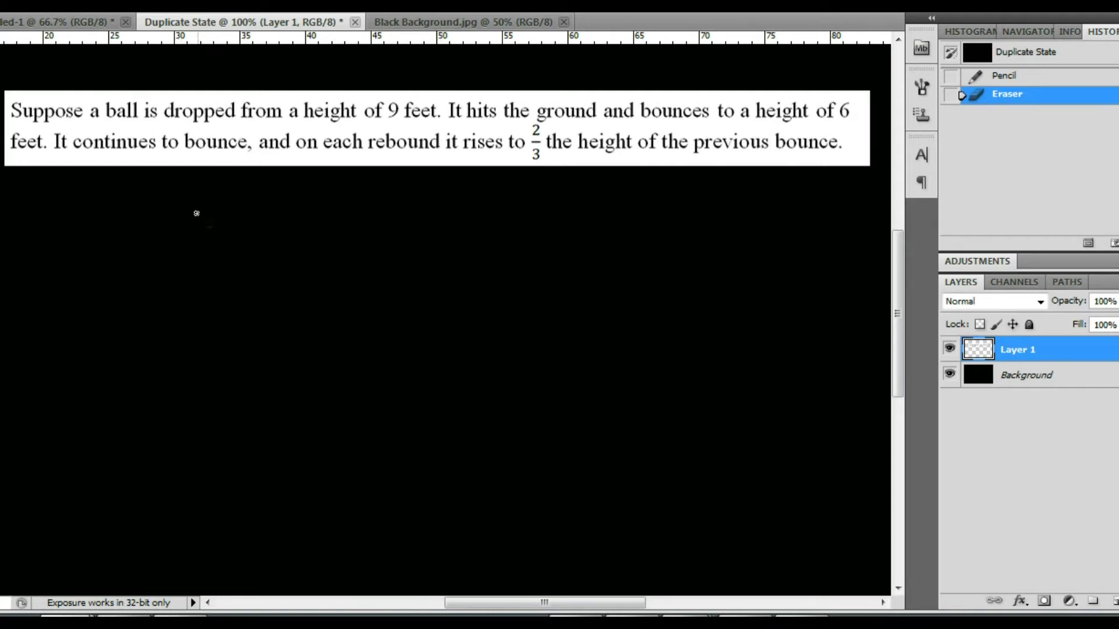
Handwrite a₀ = 9 and a₁ = 6 in green below the ball problem.
mouse_move(196, 213)
left_mouse_down()
mouse_move(156, 221)
mouse_move(168, 236)
mouse_move(179, 215)
mouse_move(188, 239)
mouse_move(227, 252)
mouse_move(213, 235)
mouse_move(286, 241)
left_mouse_up()
left_click_drag(343, 209, 346, 252)
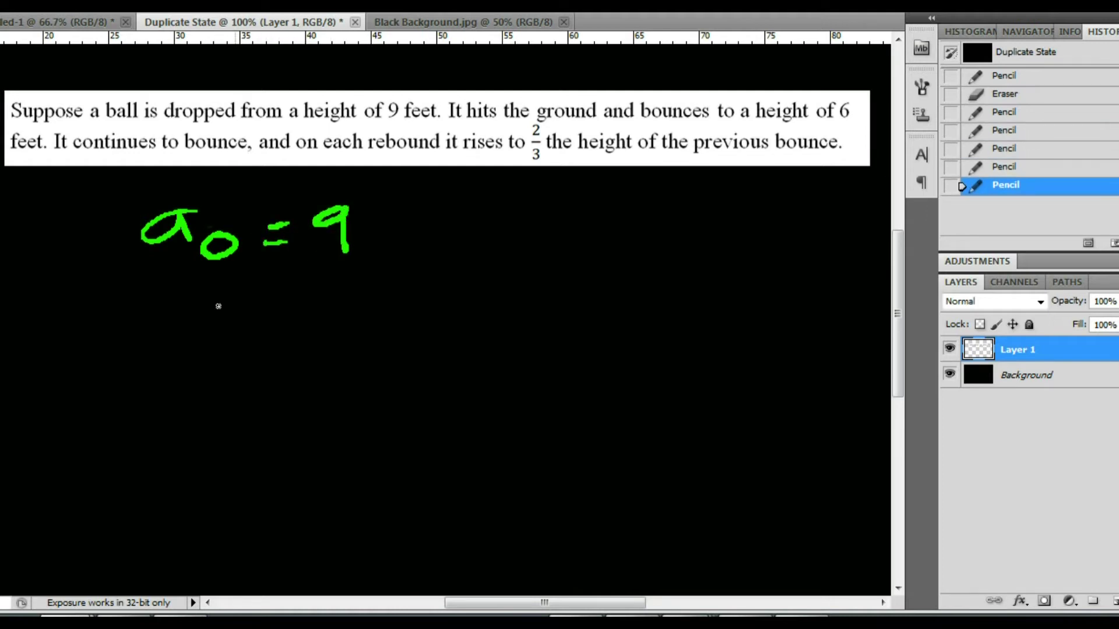
mouse_move(174, 303)
left_mouse_down()
mouse_move(146, 301)
mouse_move(149, 323)
mouse_move(171, 302)
mouse_move(220, 330)
left_mouse_up()
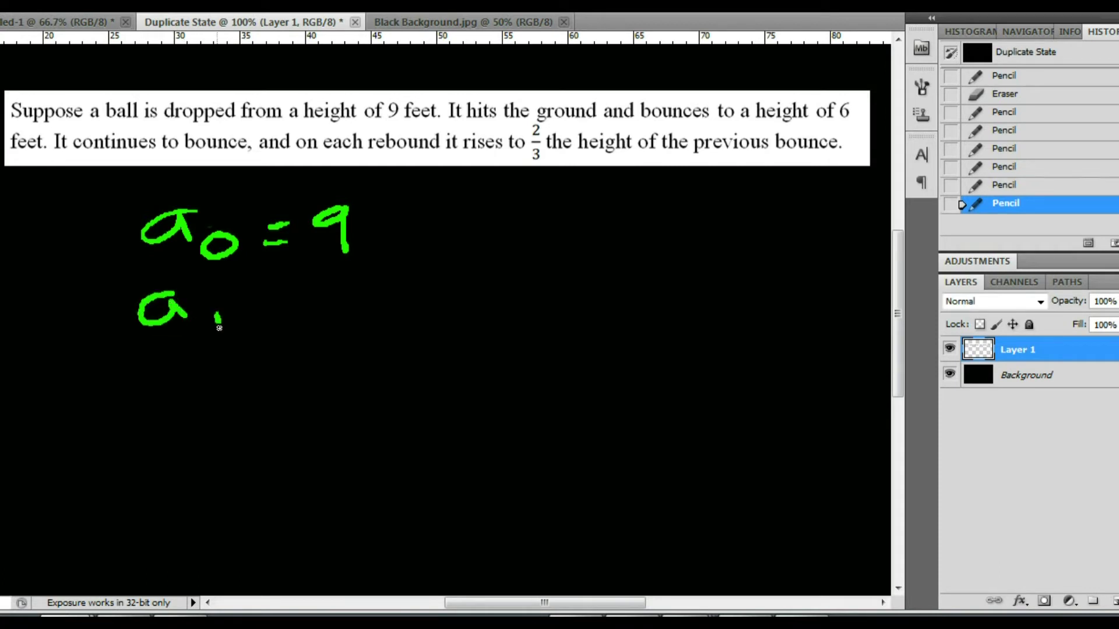
mouse_move(268, 300)
left_mouse_down()
mouse_move(293, 295)
mouse_move(293, 309)
mouse_move(325, 319)
mouse_move(323, 309)
left_mouse_up()
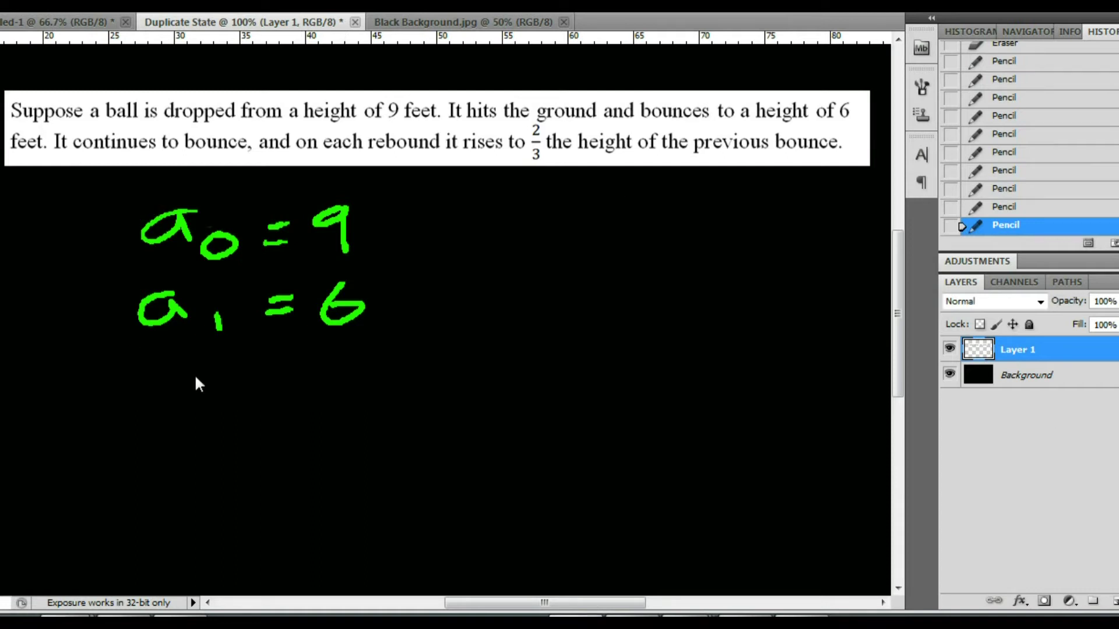
Write aₙ = 2/3(aₙ₋₁), n ≥ 1 on the third line and launch Wabbitemu.
mouse_move(169, 373)
left_mouse_down()
mouse_move(165, 396)
mouse_move(179, 375)
mouse_move(188, 399)
mouse_move(236, 414)
left_mouse_up()
left_click_drag(267, 389, 285, 387)
left_click_drag(267, 403, 286, 401)
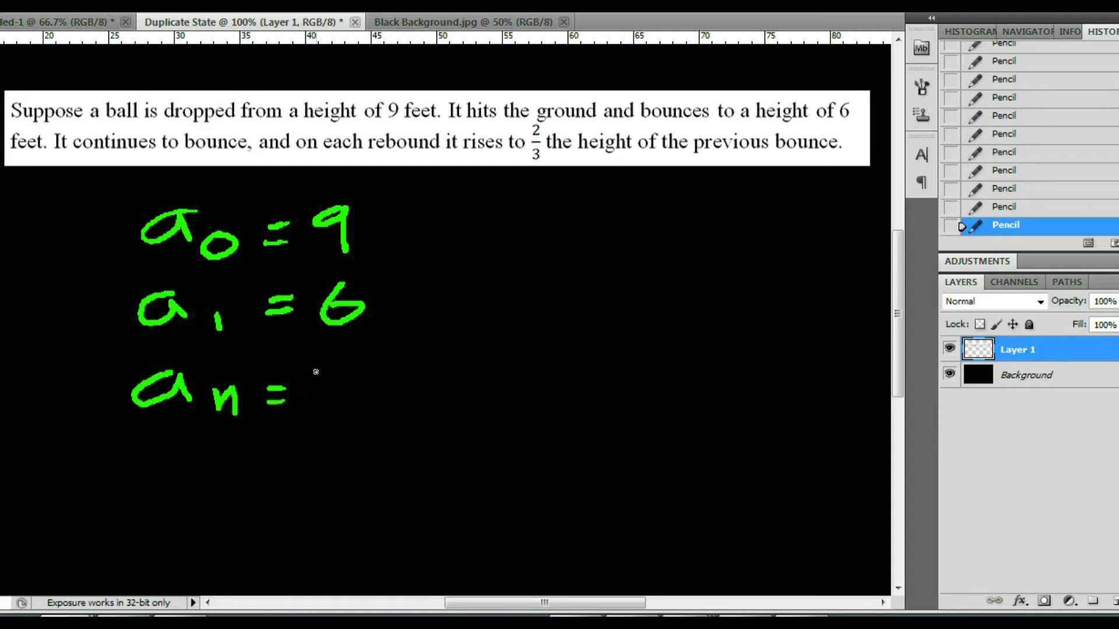
mouse_move(310, 365)
left_mouse_down()
mouse_move(318, 357)
mouse_move(314, 373)
mouse_move(336, 379)
left_mouse_up()
mouse_move(295, 395)
left_mouse_down()
mouse_move(342, 393)
mouse_move(328, 418)
mouse_move(292, 430)
left_mouse_up()
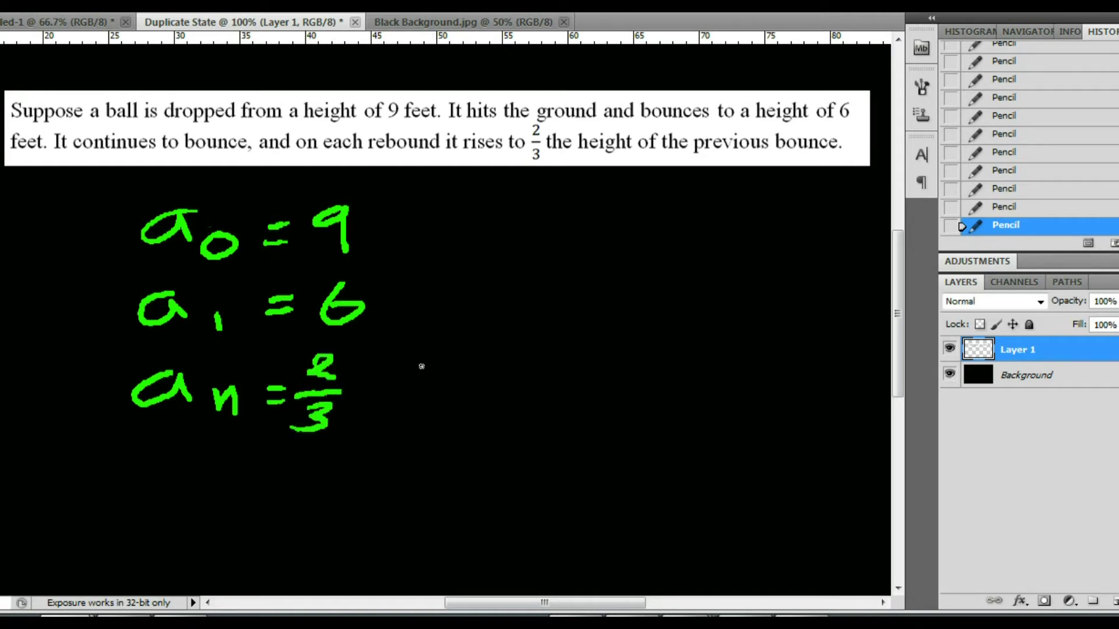
mouse_move(383, 348)
left_mouse_down()
mouse_move(356, 377)
mouse_move(382, 405)
left_mouse_up()
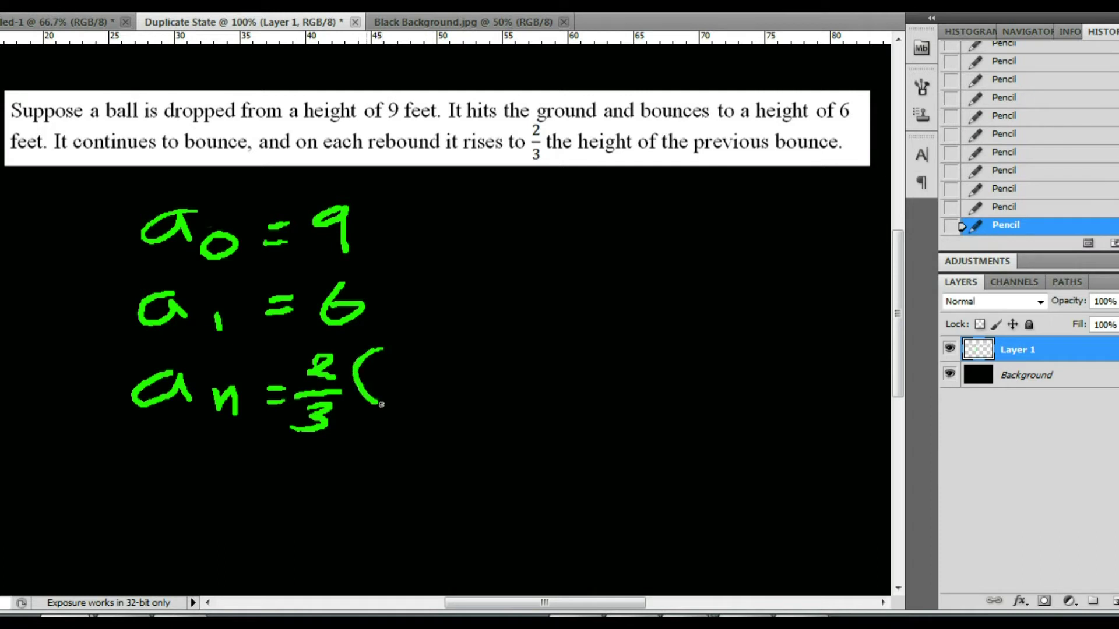
mouse_move(420, 372)
left_mouse_down()
mouse_move(388, 380)
mouse_move(502, 385)
mouse_move(511, 400)
left_mouse_up()
mouse_move(526, 344)
left_mouse_down()
mouse_move(543, 382)
mouse_move(530, 405)
mouse_move(582, 406)
left_mouse_up()
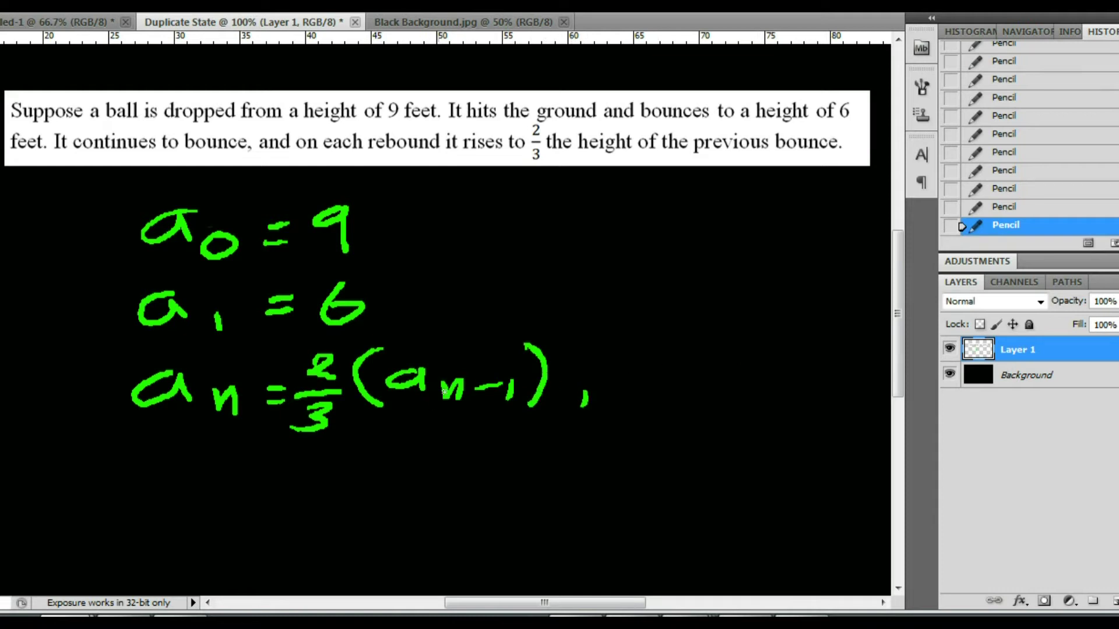
mouse_move(624, 369)
left_mouse_down()
mouse_move(623, 391)
mouse_move(649, 371)
mouse_move(652, 394)
left_mouse_up()
left_click_drag(706, 357, 730, 383)
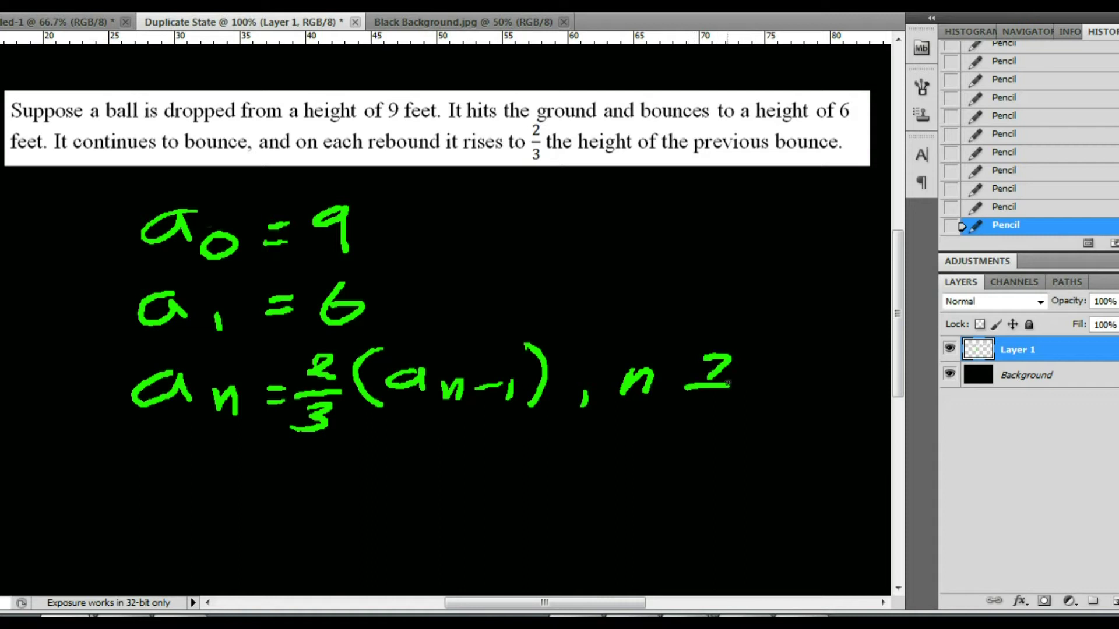
left_click_drag(769, 347, 768, 389)
left_click(579, 307)
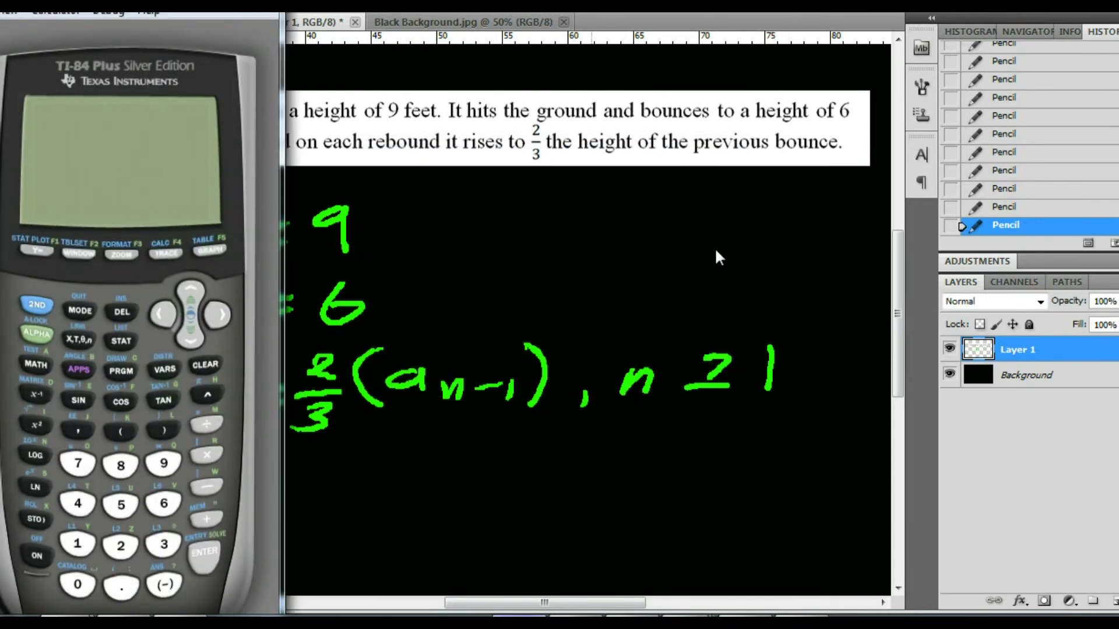
Move the calculator to the right, turn it on, set SEQ mode and open the sequence editor.
left_click_drag(1, 2, 823, 32)
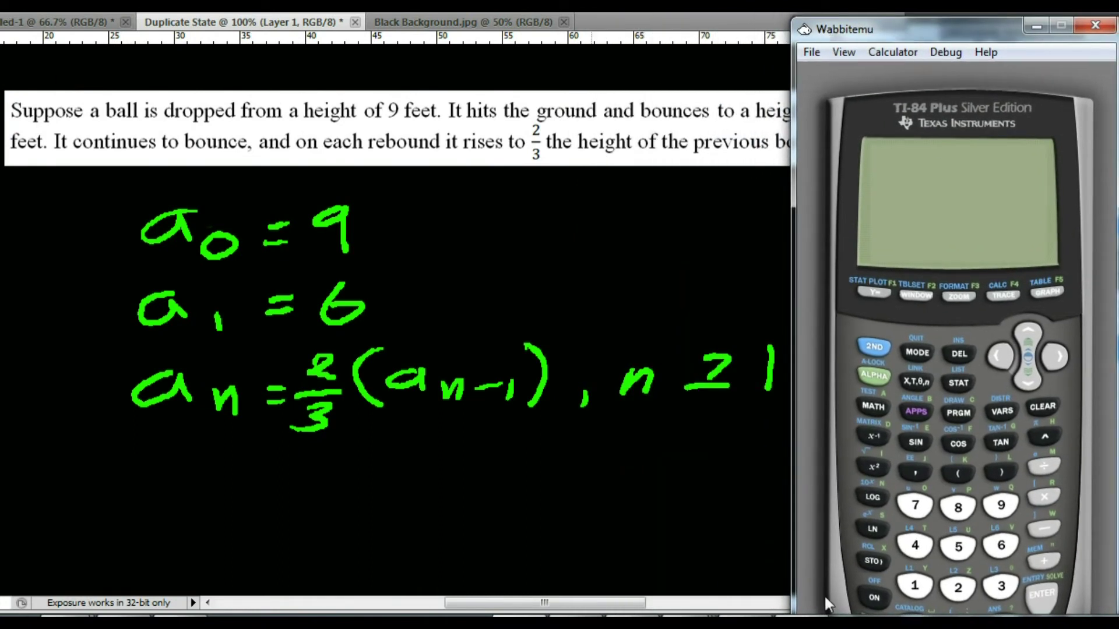
left_click(873, 597)
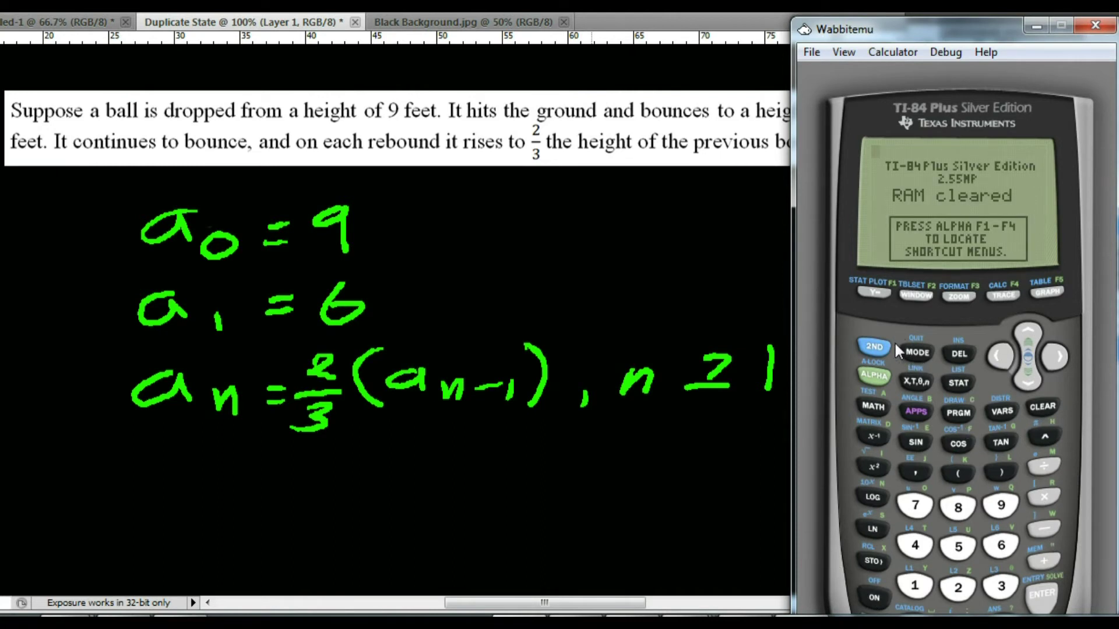
left_click(914, 353)
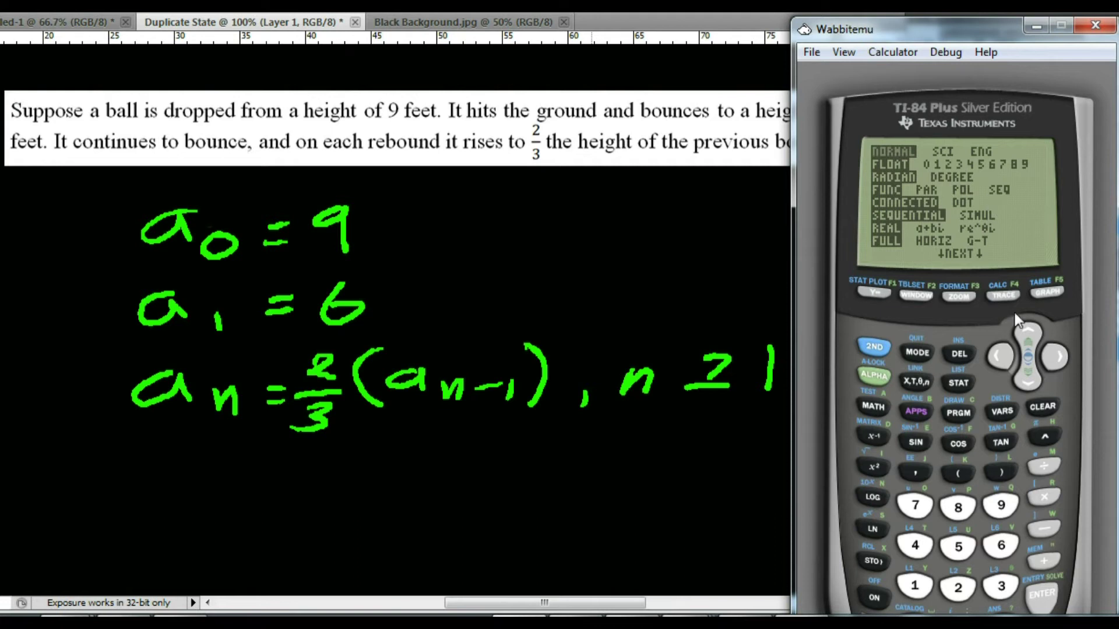
left_click(1033, 382)
left_click(1033, 382)
left_click(1036, 381)
left_click(1054, 360)
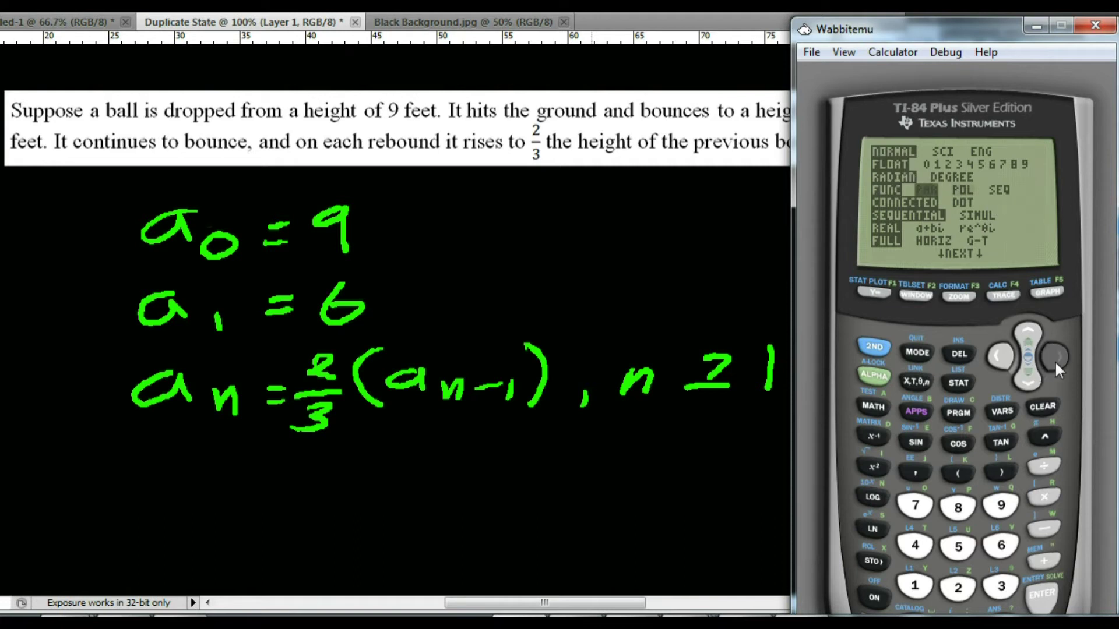
left_click(1054, 361)
left_click(1055, 363)
left_click(1046, 607)
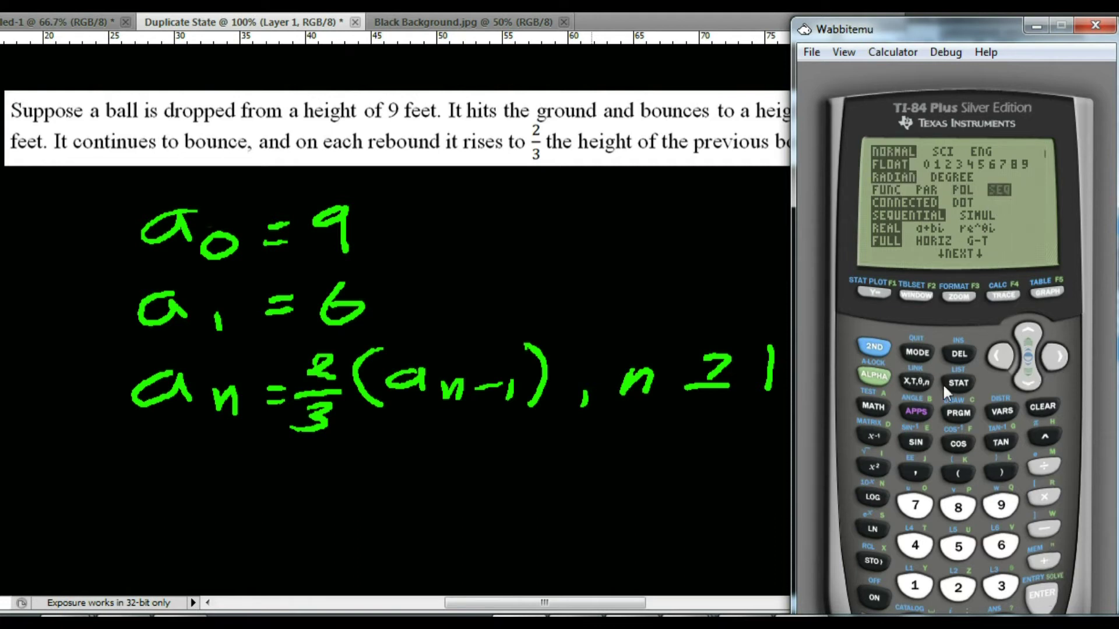
left_click(876, 289)
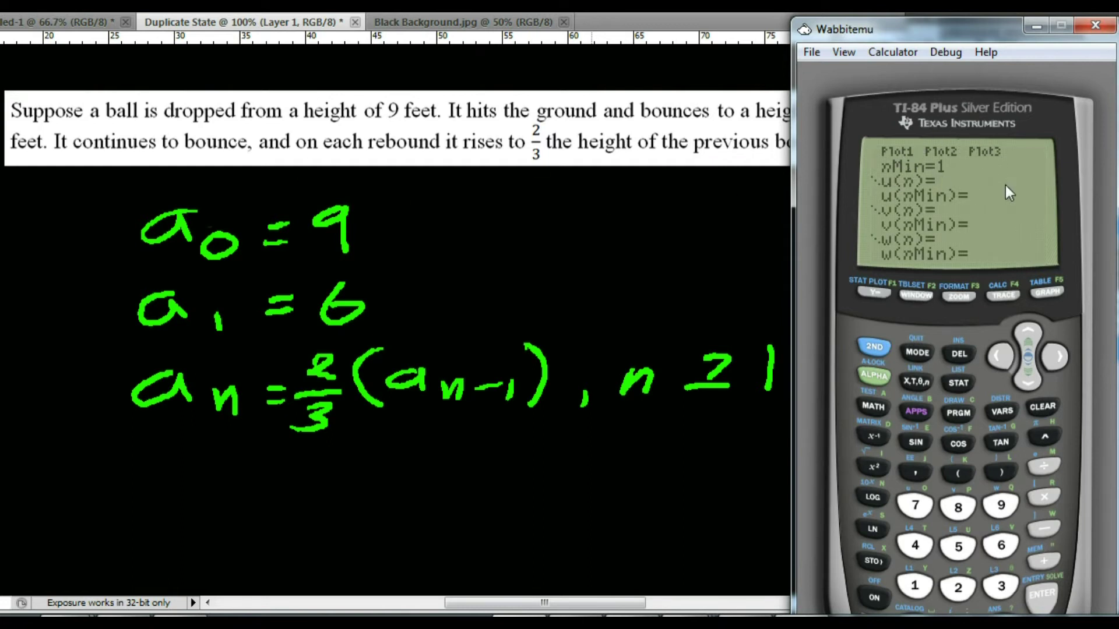
Change nMin to 0 in the sequence editor.
key("Up")
type("1")
left_click_drag(946, 33, 948, 14)
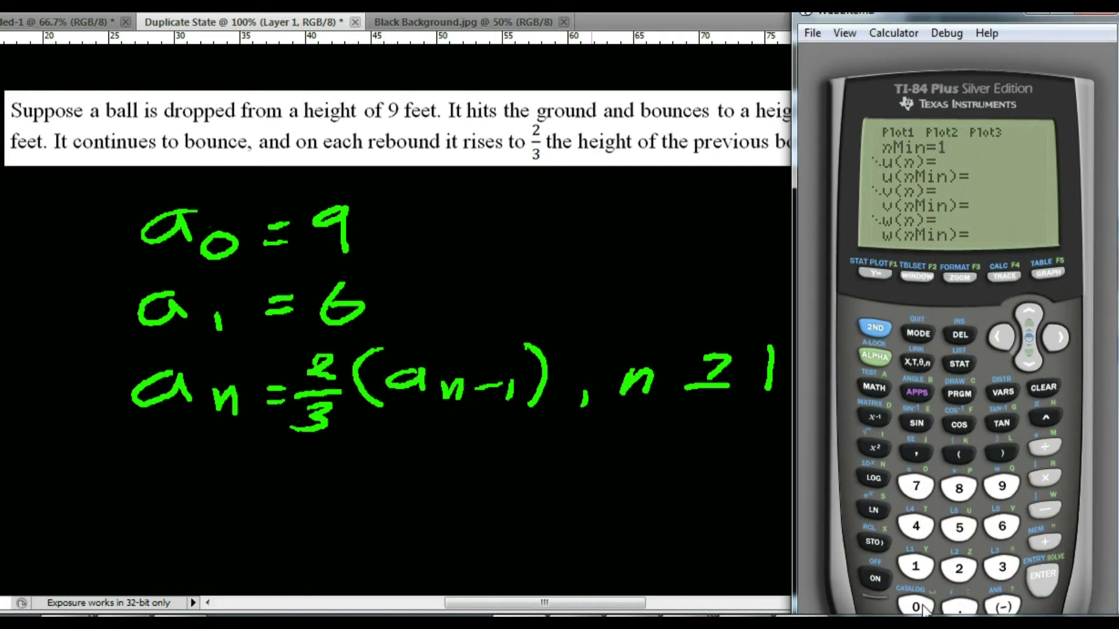
type("0")
Enter the ball formula u(n)=2/3*(u(n-1)).
left_click(1026, 358)
left_click(959, 564)
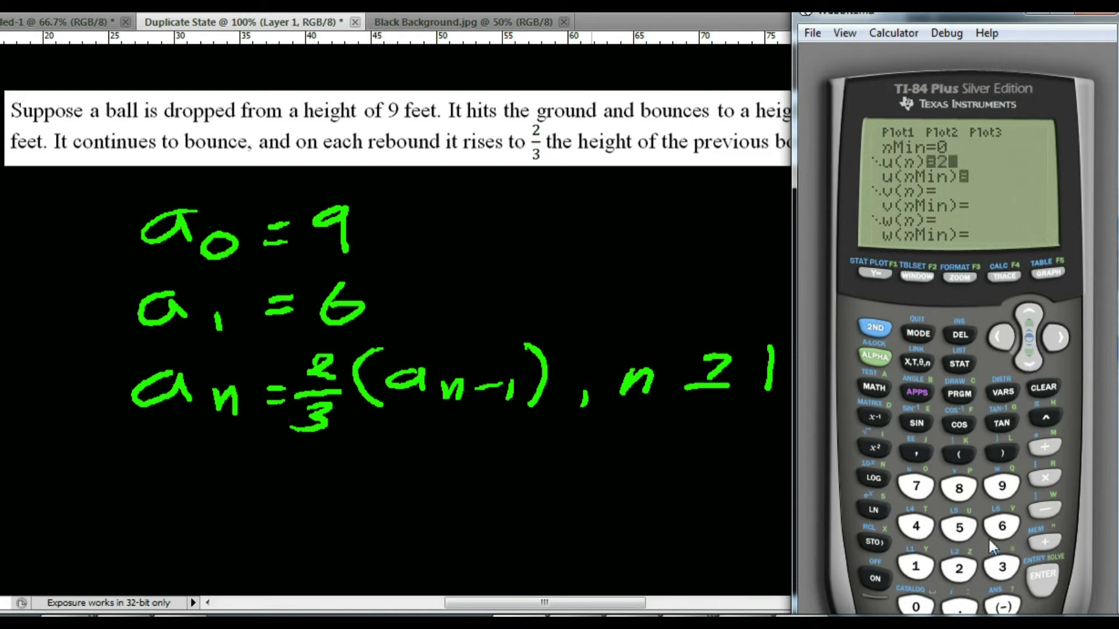
left_click(1040, 450)
left_click(1004, 566)
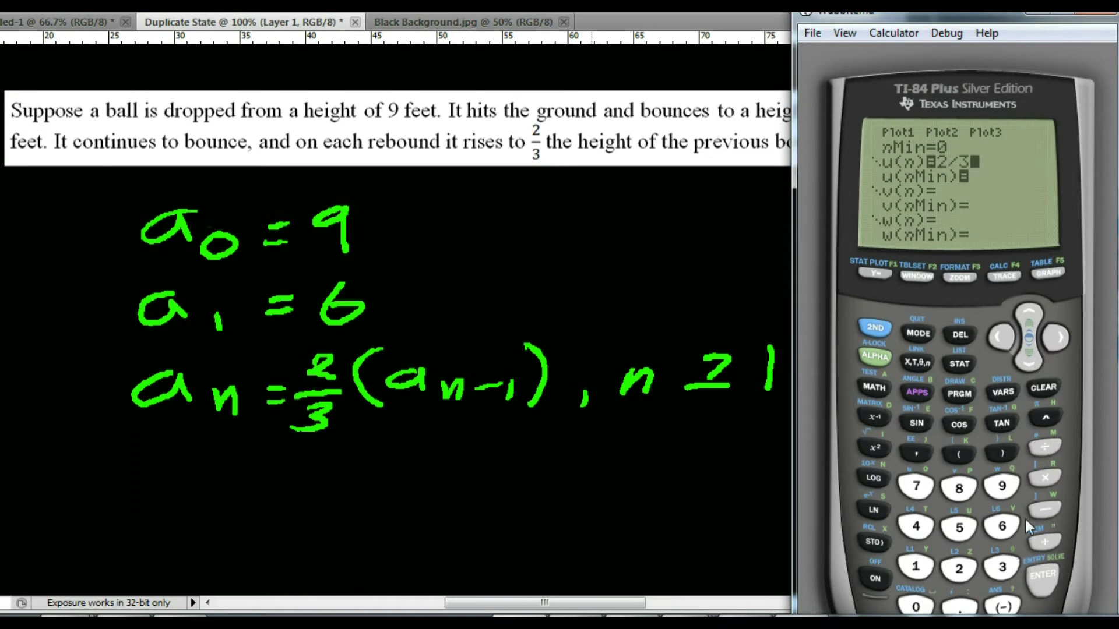
left_click(1040, 477)
left_click(958, 453)
left_click(873, 334)
left_click(915, 486)
left_click(959, 452)
left_click(918, 360)
left_click(1044, 506)
left_click(915, 566)
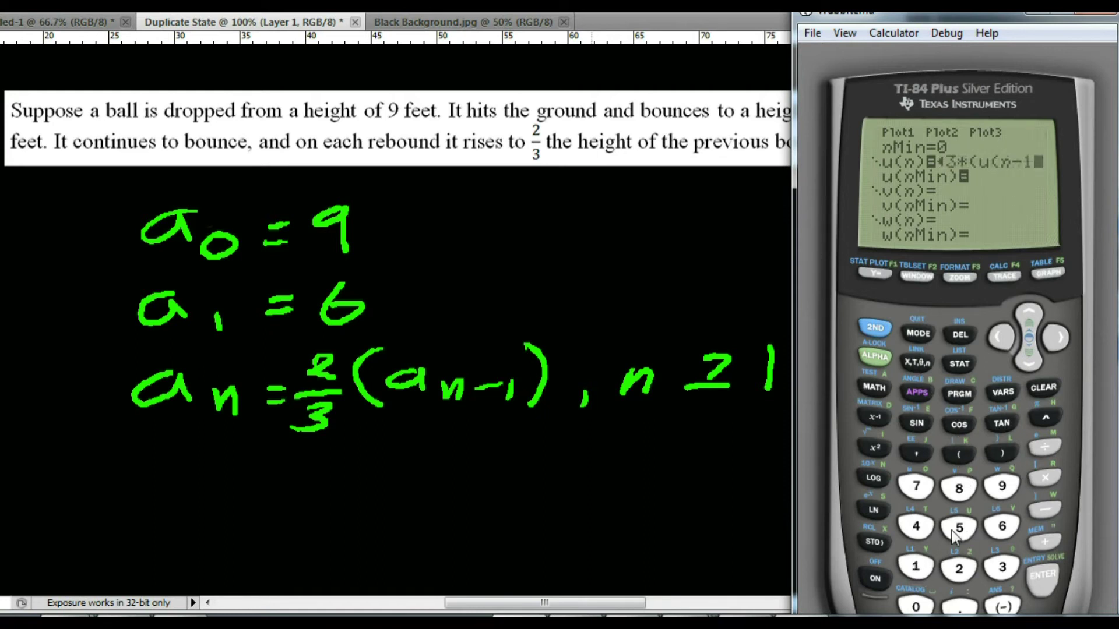
left_click(995, 451)
left_click(998, 450)
Set u(nMin) to 9 and show the table of bounce heights.
left_click(1037, 359)
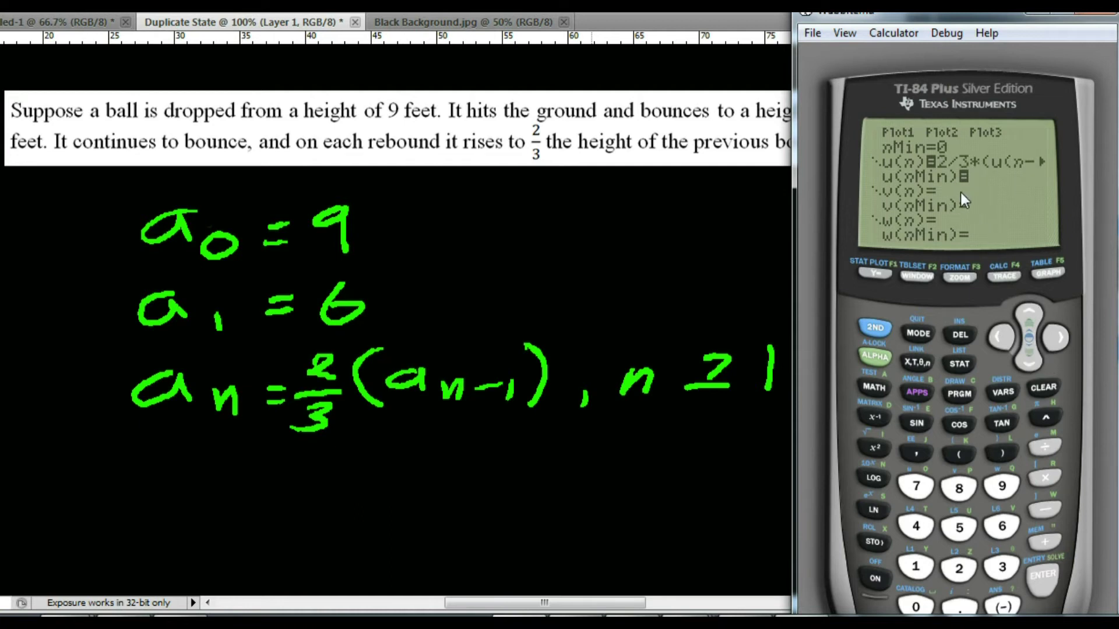
left_click(1003, 487)
left_click(877, 327)
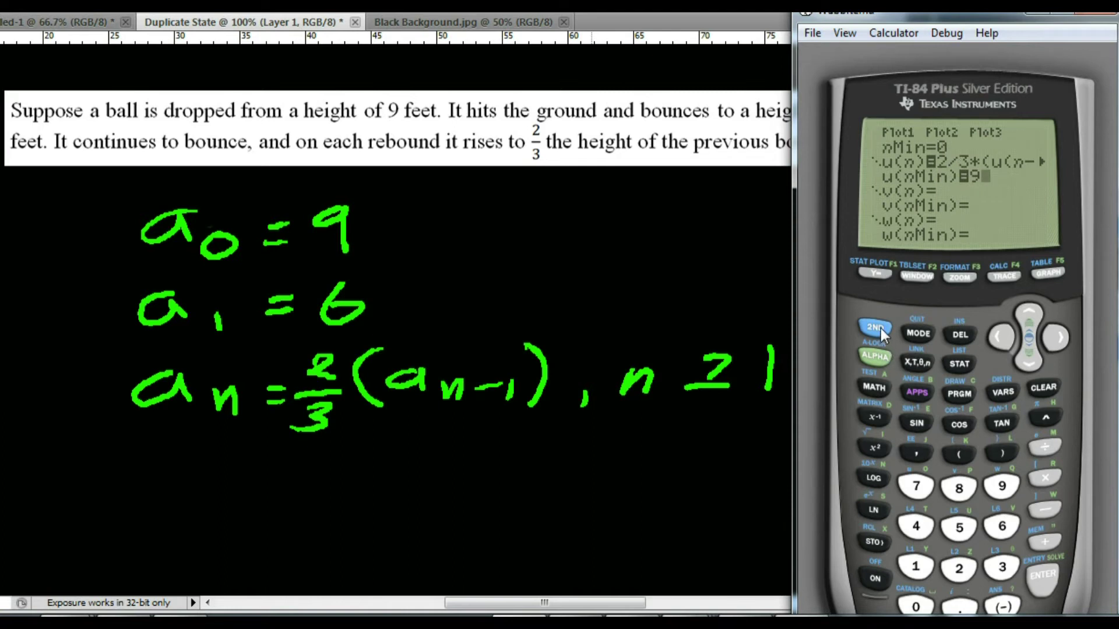
left_click(1044, 269)
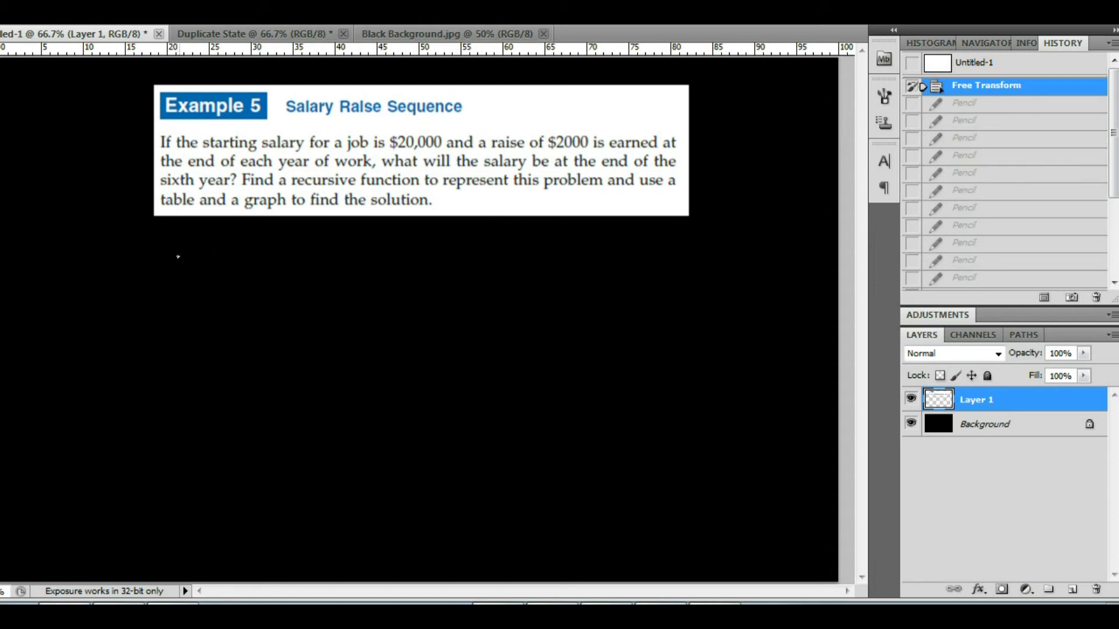
Handwrite U0 = 20,000 in green below the salary problem.
mouse_move(176, 237)
left_mouse_down()
mouse_move(180, 271)
mouse_move(205, 236)
mouse_move(229, 261)
mouse_move(261, 254)
mouse_move(263, 268)
left_mouse_up()
left_click_drag(280, 249, 301, 269)
mouse_move(324, 250)
left_mouse_down()
mouse_move(316, 263)
mouse_move(324, 250)
left_mouse_up()
mouse_move(351, 251)
left_mouse_down()
mouse_move(344, 268)
mouse_move(352, 251)
left_mouse_up()
mouse_move(389, 251)
left_mouse_down()
mouse_move(398, 263)
mouse_move(397, 249)
mouse_move(421, 249)
left_mouse_up()
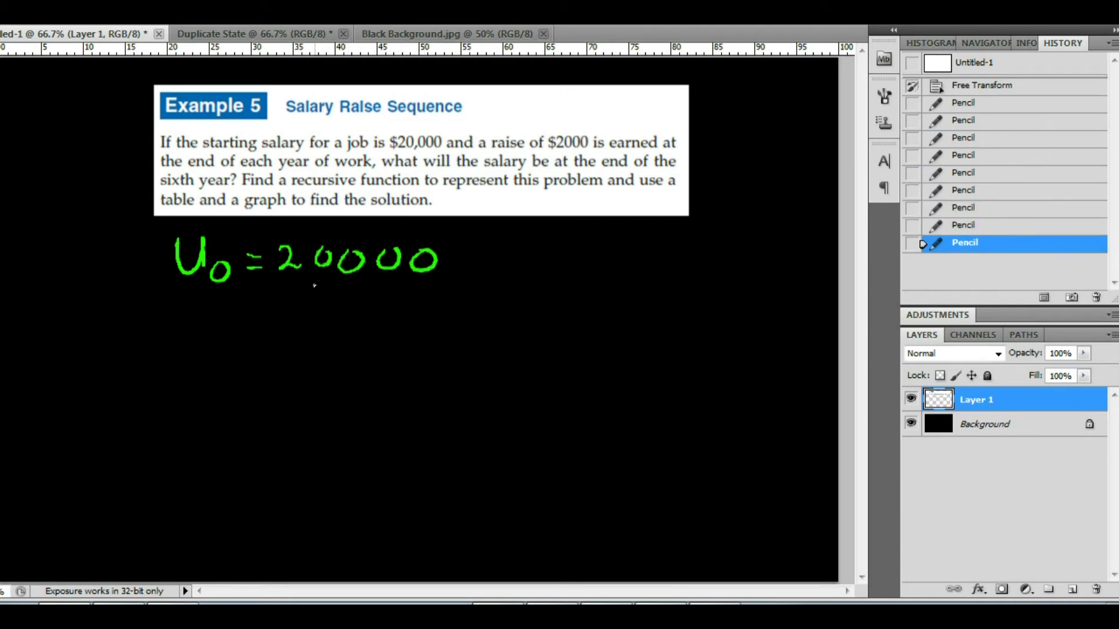
left_click_drag(335, 266, 331, 272)
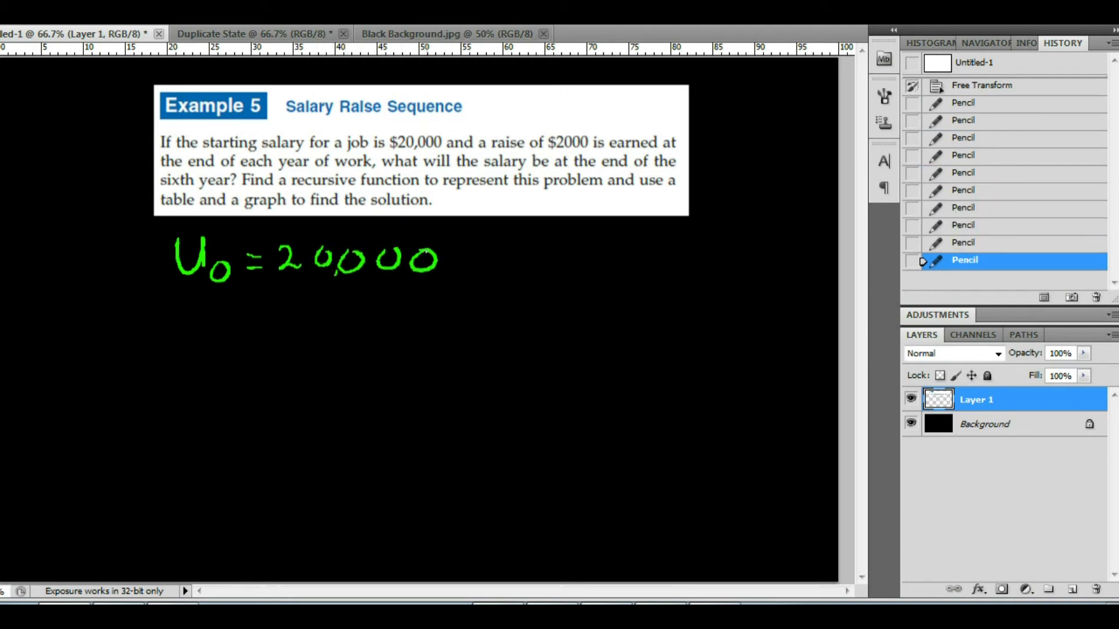
Write u1 = 22,000 on the second line.
mouse_move(182, 294)
left_mouse_down()
mouse_move(201, 311)
mouse_move(277, 303)
left_mouse_up()
mouse_move(257, 311)
left_mouse_down()
mouse_move(303, 309)
mouse_move(308, 319)
left_mouse_up()
left_click_drag(313, 299, 344, 327)
mouse_move(378, 297)
left_mouse_down()
mouse_move(362, 315)
mouse_move(376, 296)
left_mouse_up()
mouse_move(408, 295)
left_mouse_down()
mouse_move(402, 315)
mouse_move(411, 296)
left_mouse_up()
mouse_move(440, 297)
left_mouse_down()
mouse_move(434, 318)
mouse_move(431, 296)
left_mouse_up()
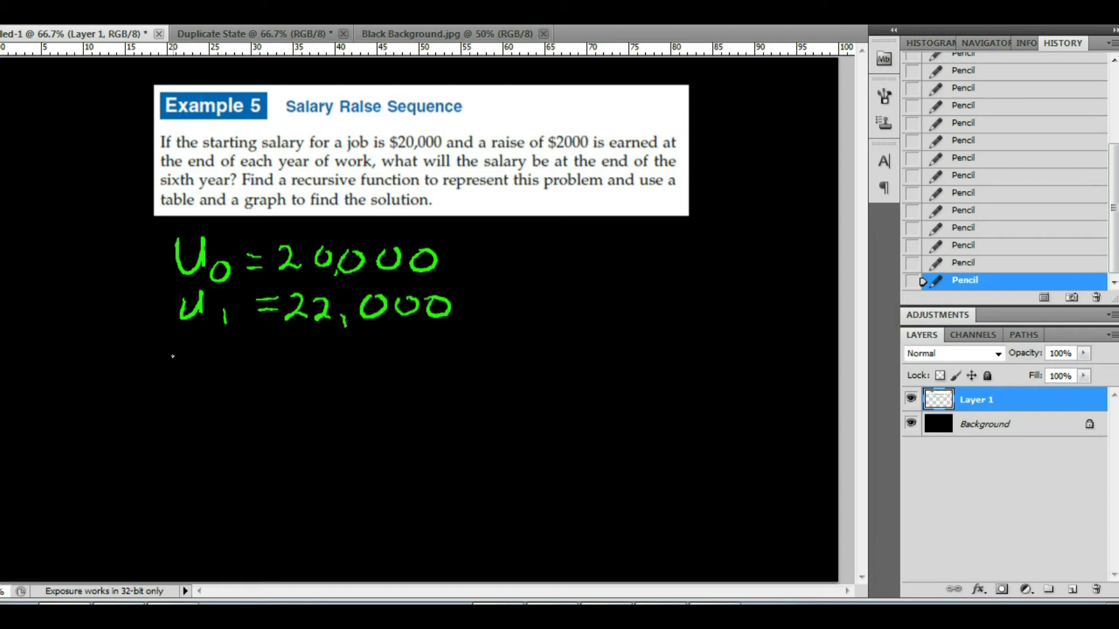
Write Un = Un-1 + 2000 on the third line and bring up Wabbitemu.
mouse_move(174, 350)
left_mouse_down()
mouse_move(198, 378)
mouse_move(235, 383)
mouse_move(266, 364)
left_mouse_up()
left_click_drag(249, 376, 270, 375)
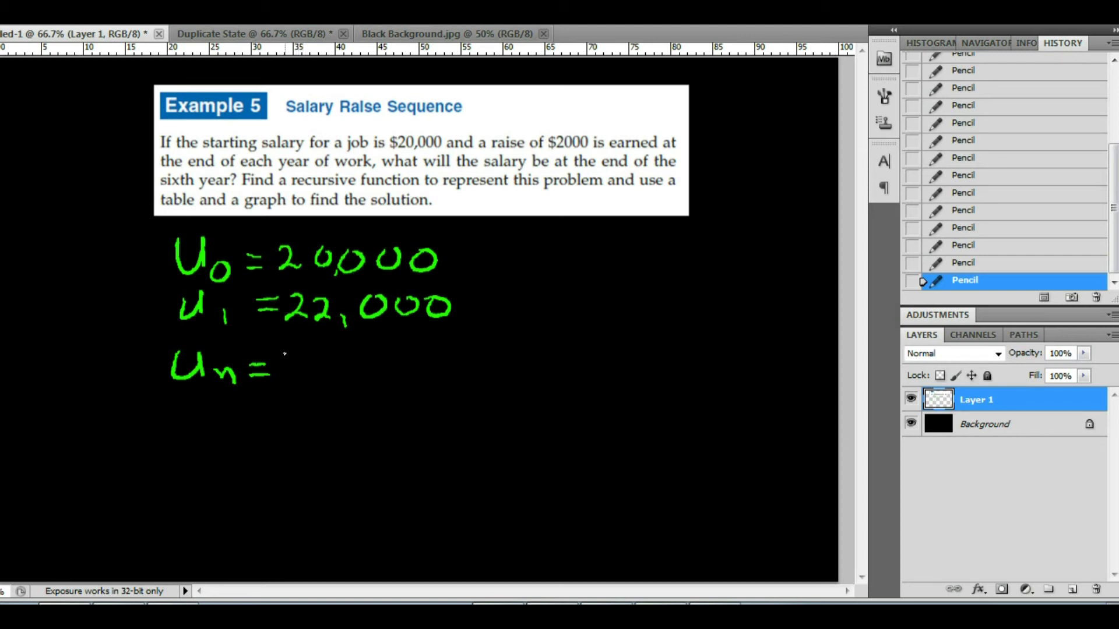
mouse_move(284, 353)
left_mouse_down()
mouse_move(304, 367)
mouse_move(308, 353)
mouse_move(310, 377)
mouse_move(353, 365)
left_mouse_up()
mouse_move(356, 362)
left_mouse_down()
mouse_move(362, 379)
mouse_move(404, 360)
mouse_move(429, 373)
mouse_move(440, 358)
mouse_move(472, 359)
left_mouse_up()
mouse_move(499, 358)
left_mouse_down()
mouse_move(490, 371)
mouse_move(499, 357)
left_mouse_up()
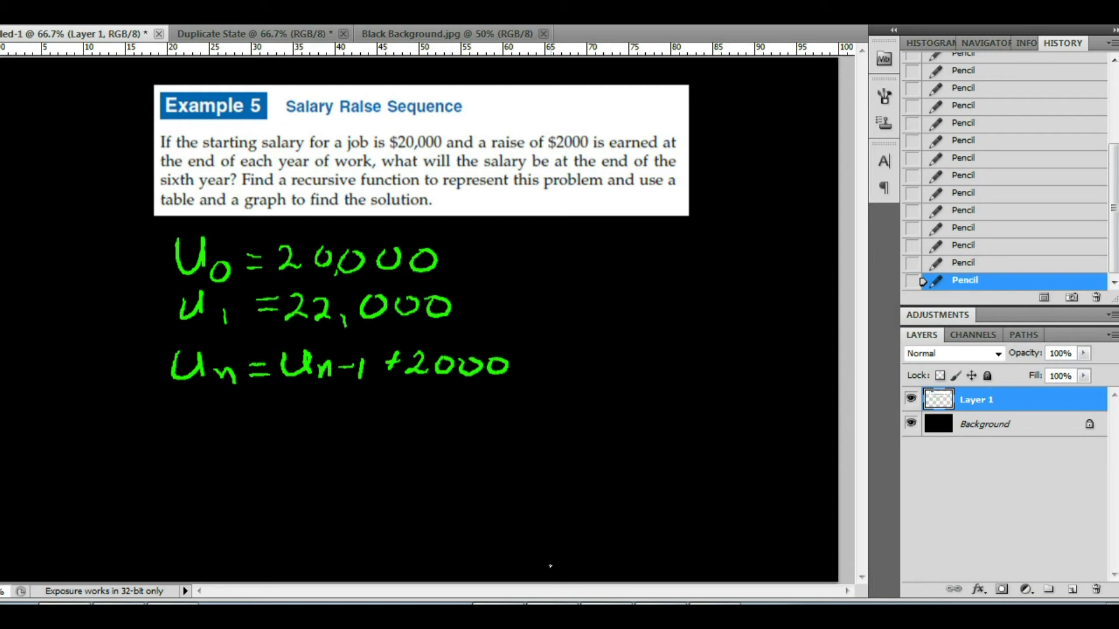
left_click(514, 603)
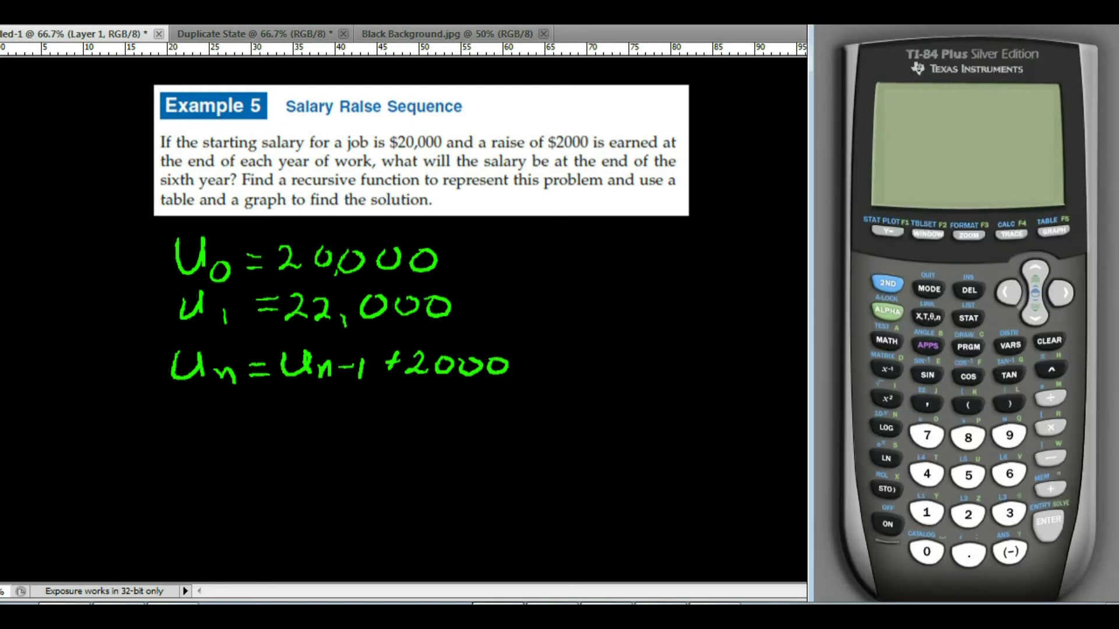
Set nMin to 0 and enter the salary formula u(n)=u(n-1)+2000.
left_click(889, 522)
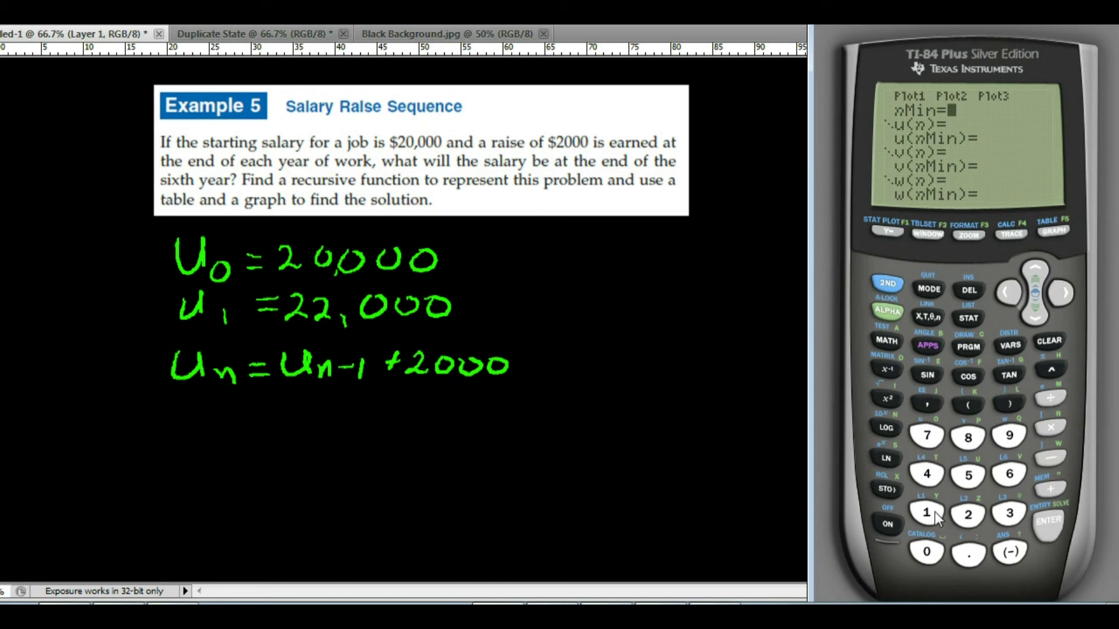
left_click(933, 552)
left_click(899, 287)
left_click(926, 436)
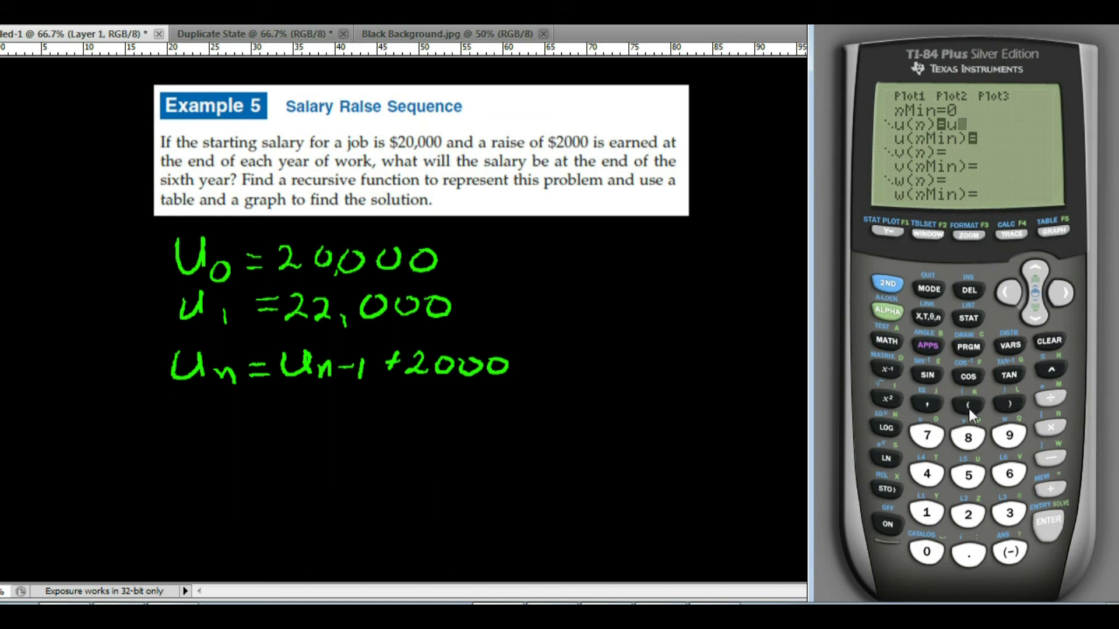
left_click(927, 318)
left_click(1049, 457)
left_click(935, 513)
left_click(1007, 404)
left_click(1049, 486)
left_click(968, 514)
left_click(936, 557)
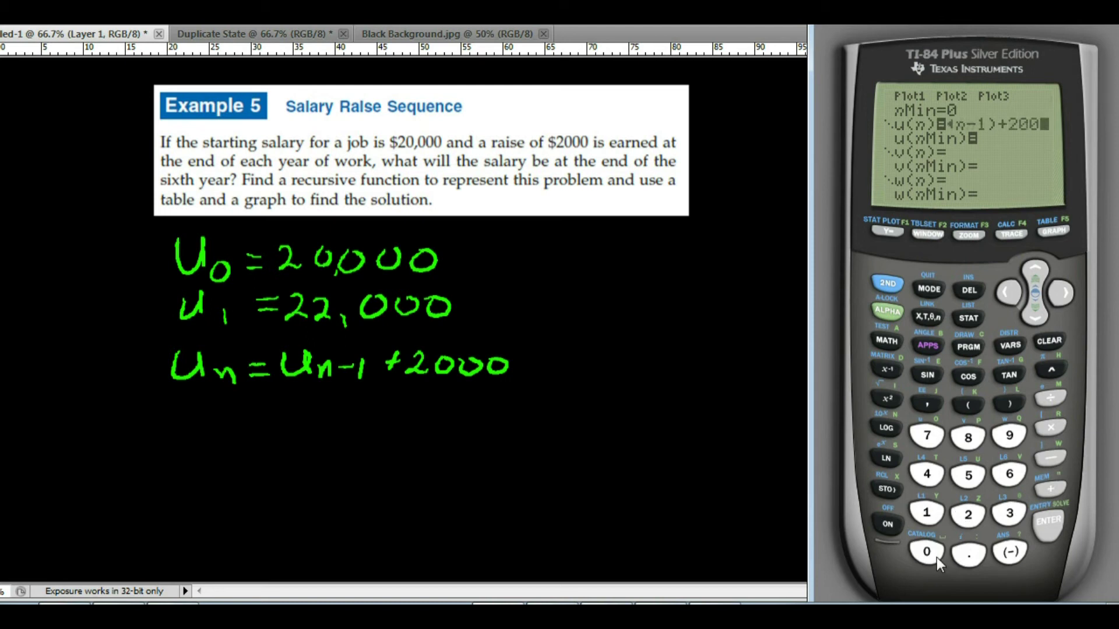
left_click(936, 557)
left_click(936, 557)
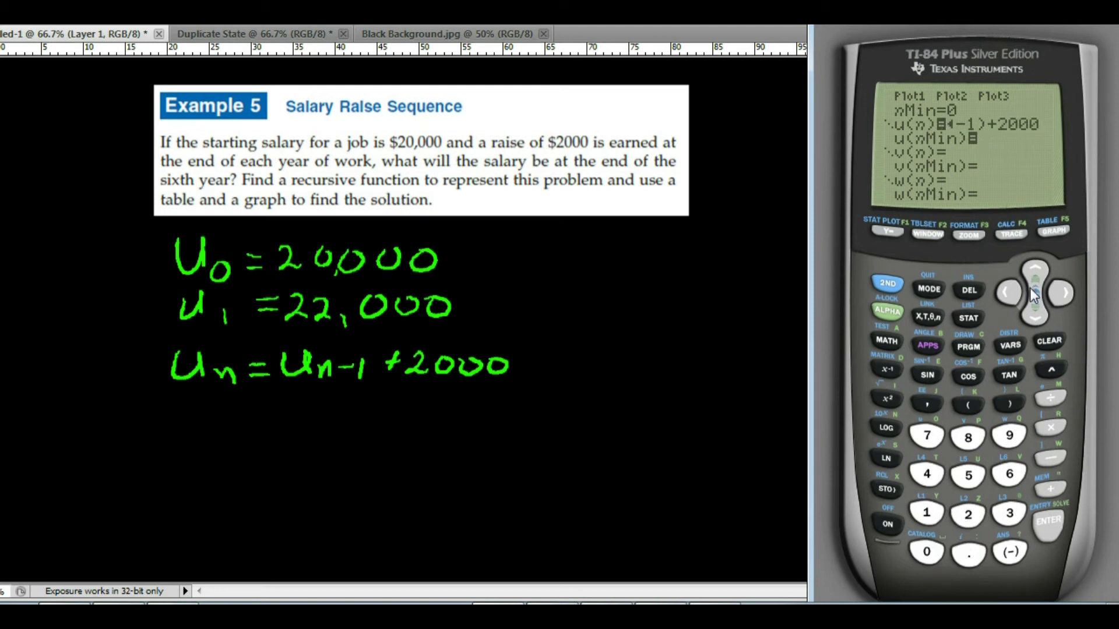
Set the starting salary u(nMin) to 20000 and open the table.
left_click(1036, 316)
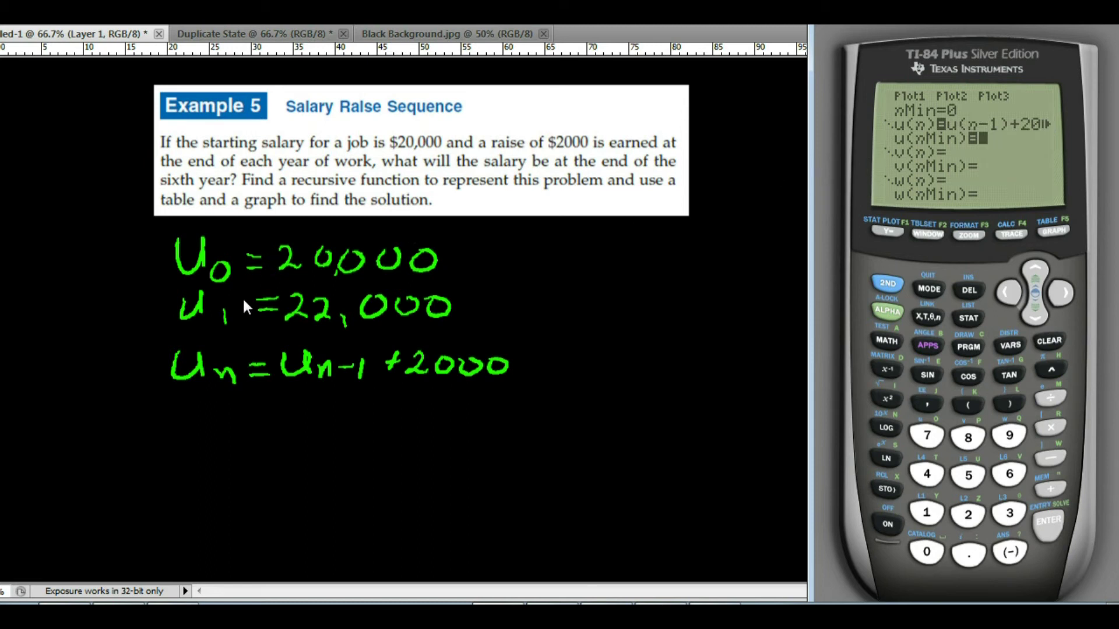
left_click(972, 519)
left_click(927, 552)
left_click(928, 551)
left_click(927, 551)
left_click(928, 551)
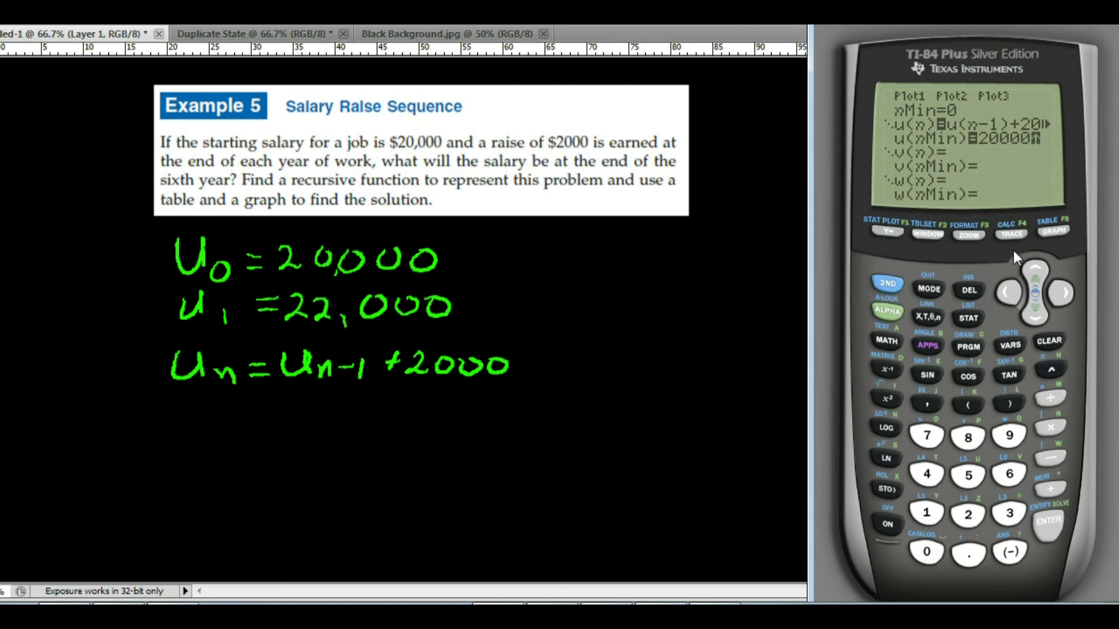
left_click(1051, 228)
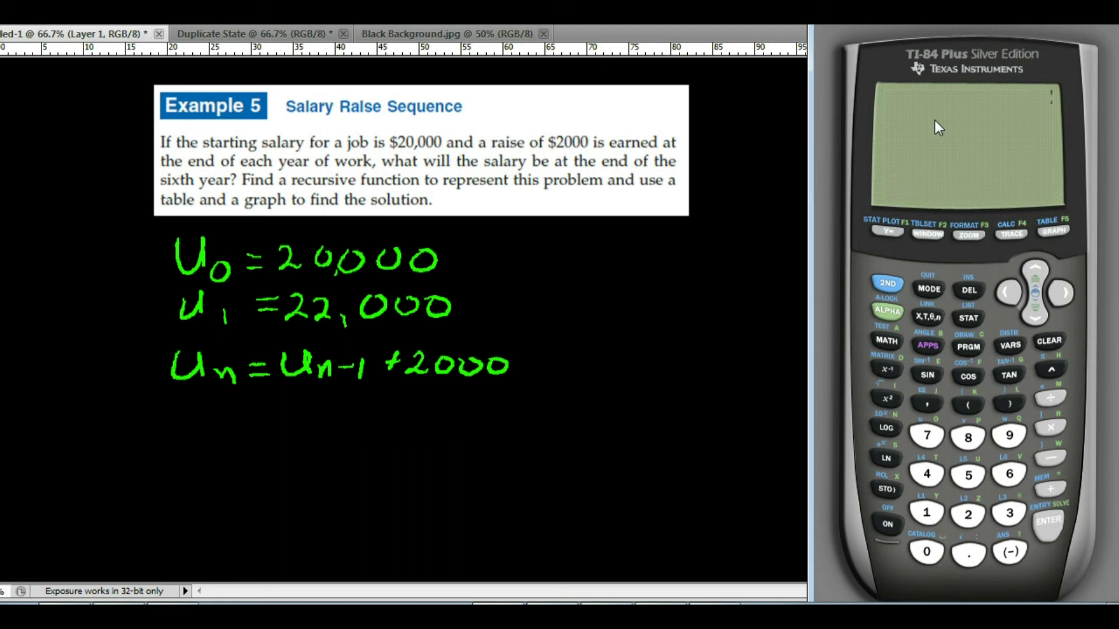
Scroll the salary table back up to the earliest years.
left_click(1036, 268)
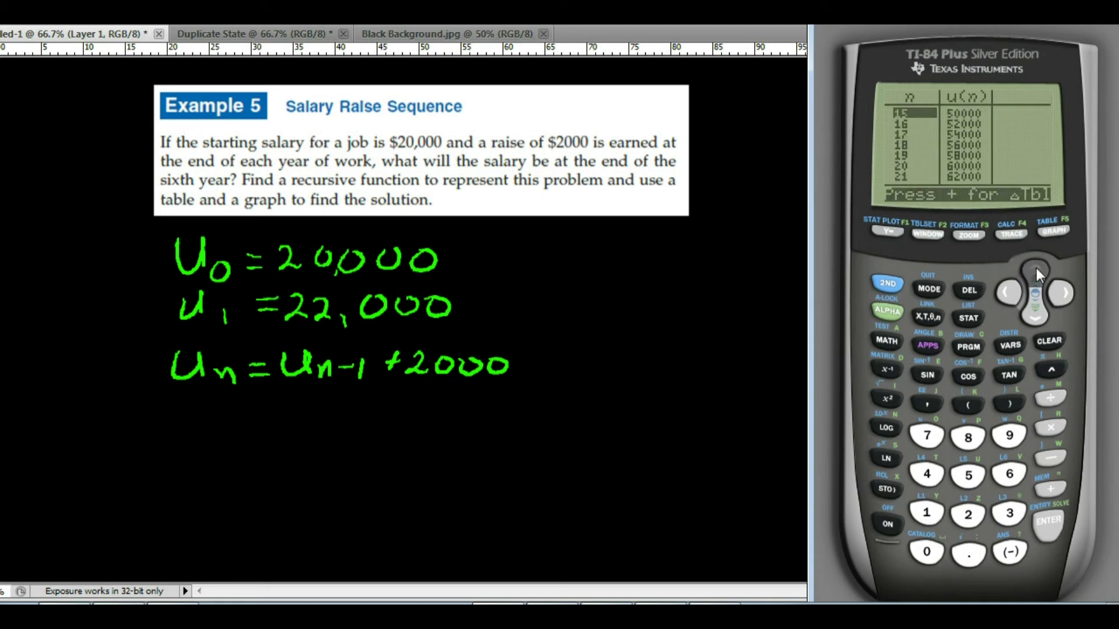
left_click(1035, 267)
left_click(1036, 267)
left_click(1036, 267)
left_click(1036, 267)
left_click(1036, 267)
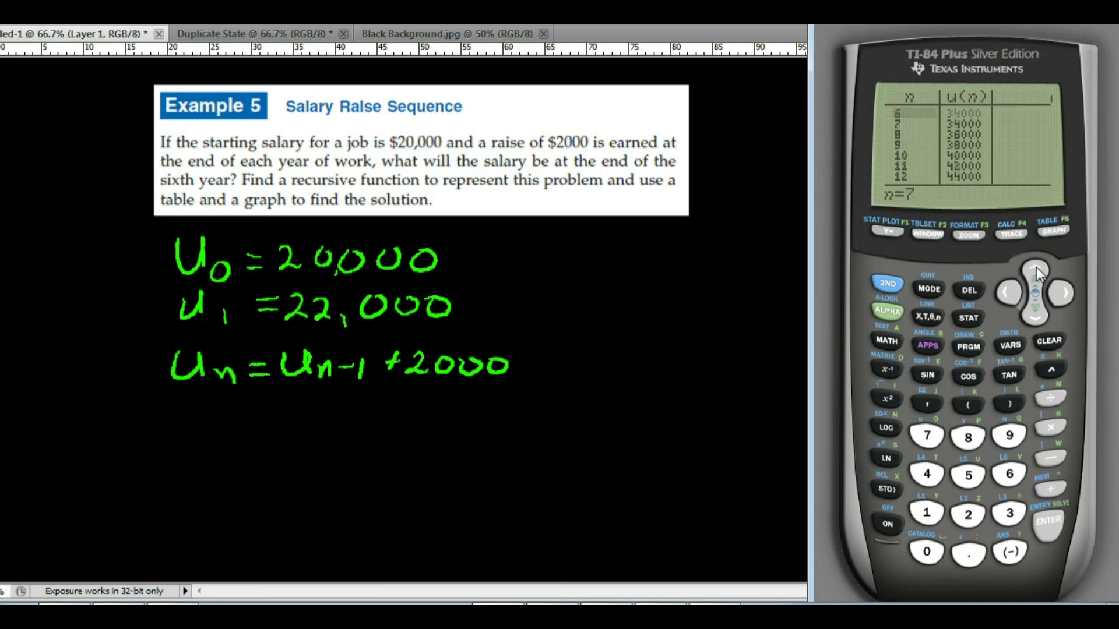
left_click(1036, 267)
left_click(1036, 266)
left_click(1034, 267)
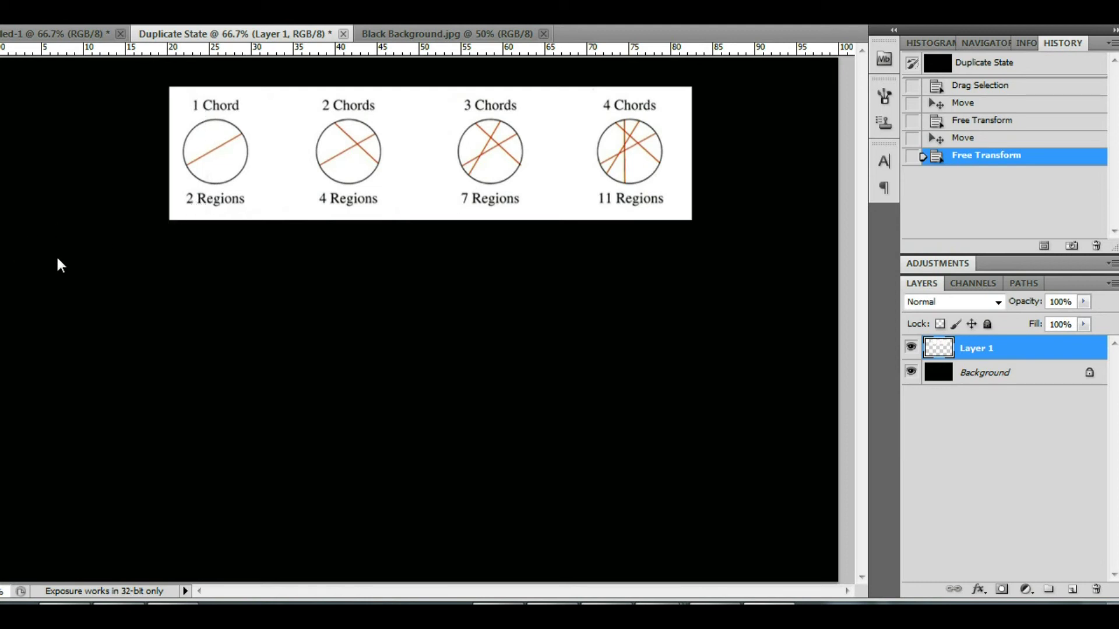
Handwrite u1 = 2, u2 = 4, u3 = 7 and u4 = 11 in green down the canvas's left side.
mouse_move(41, 254)
left_mouse_down()
mouse_move(66, 281)
mouse_move(107, 290)
mouse_move(149, 259)
mouse_move(152, 274)
mouse_move(208, 290)
left_mouse_up()
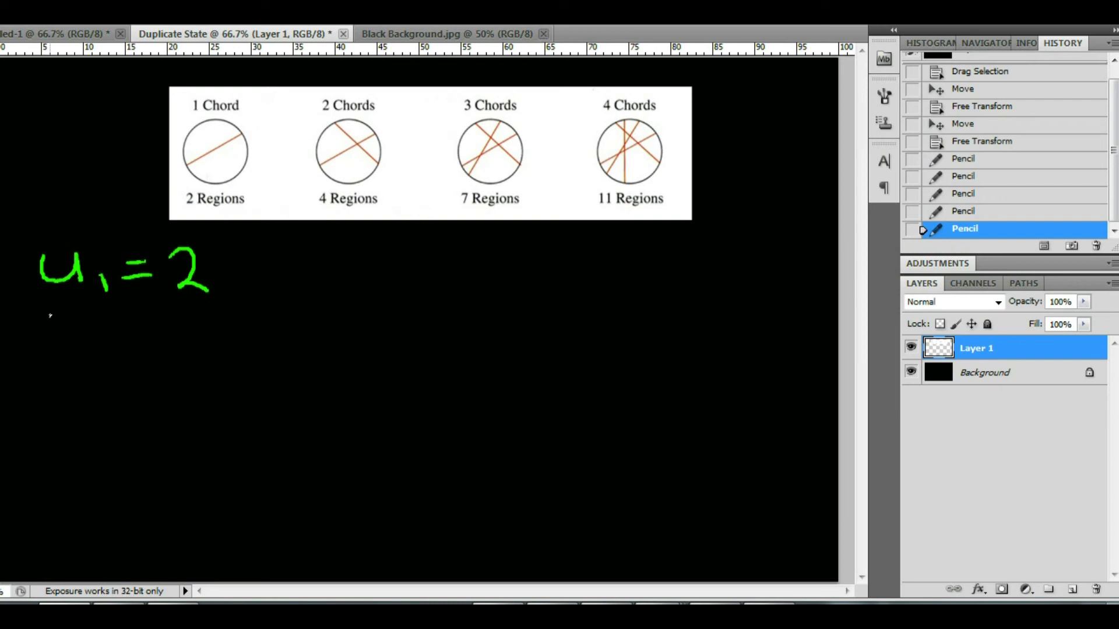
mouse_move(50, 315)
left_mouse_down()
mouse_move(59, 343)
mouse_move(73, 319)
mouse_move(76, 338)
mouse_move(105, 347)
mouse_move(150, 328)
left_mouse_up()
mouse_move(123, 344)
left_mouse_down()
mouse_move(147, 341)
mouse_move(192, 337)
left_mouse_up()
left_click_drag(187, 309, 188, 353)
mouse_move(37, 382)
left_mouse_down()
mouse_move(93, 406)
mouse_move(75, 417)
left_mouse_up()
mouse_move(114, 391)
left_mouse_down()
mouse_move(147, 400)
mouse_move(198, 367)
mouse_move(186, 408)
left_mouse_up()
mouse_move(44, 445)
left_mouse_down()
mouse_move(65, 450)
mouse_move(74, 464)
mouse_move(87, 446)
mouse_move(100, 477)
left_mouse_up()
mouse_move(108, 454)
left_mouse_down()
mouse_move(138, 450)
mouse_move(164, 466)
left_mouse_up()
left_click_drag(184, 423, 187, 465)
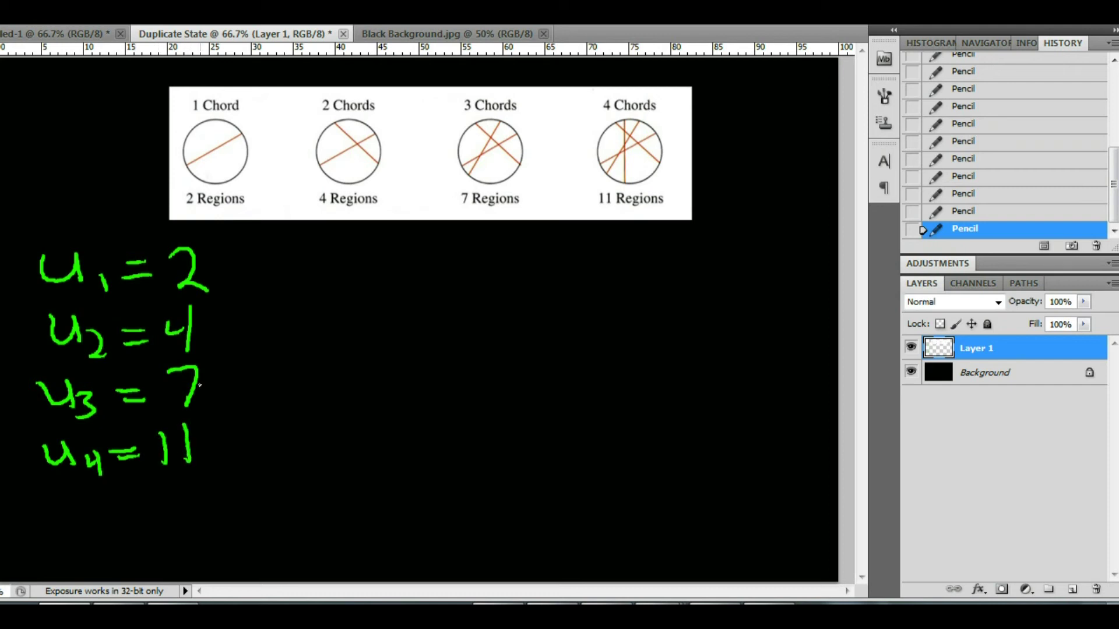